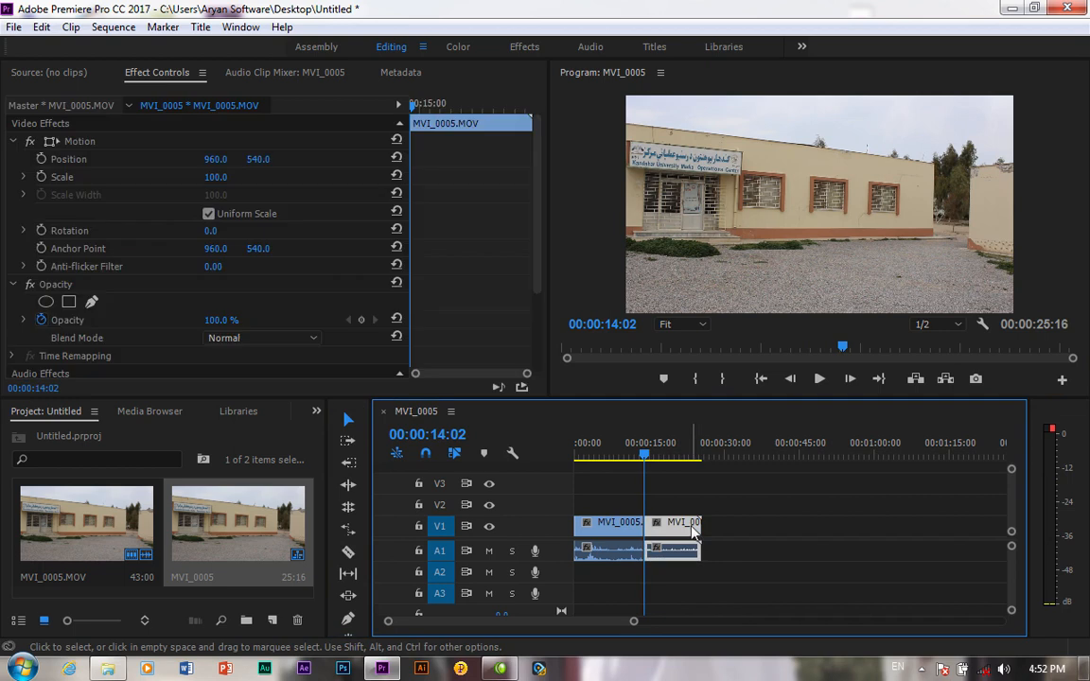
Delete the clip segment after 00:00:14:02 and return the playhead to the start of the sequence
key("Delete")
left_click_drag(647, 462, 546, 460)
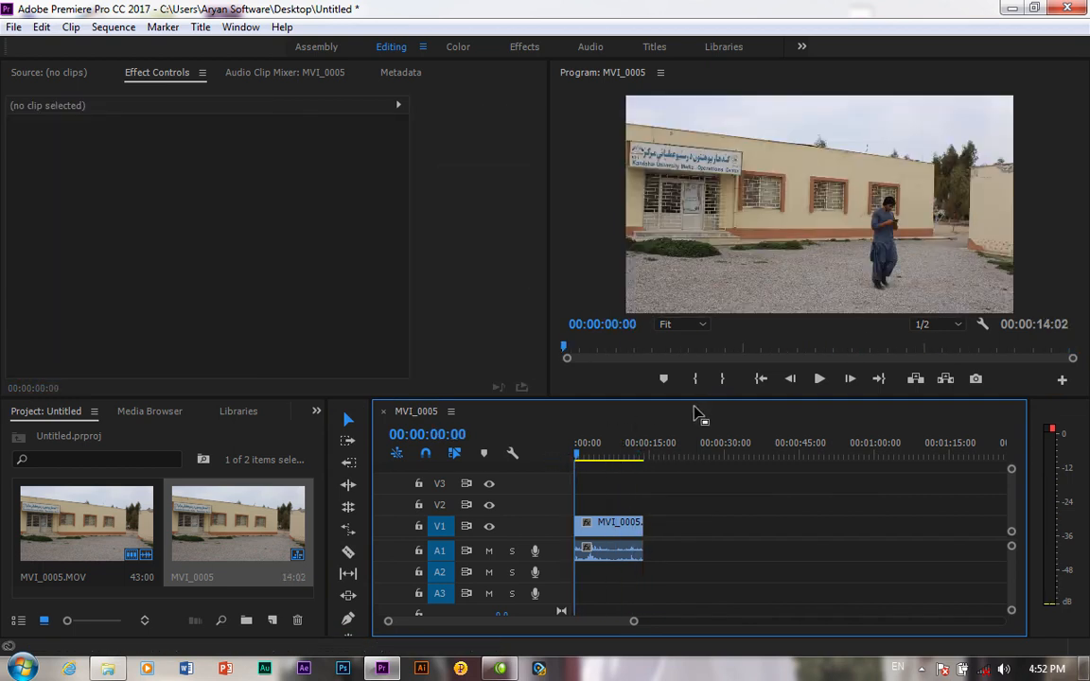
key("=")
key("=")
key("=")
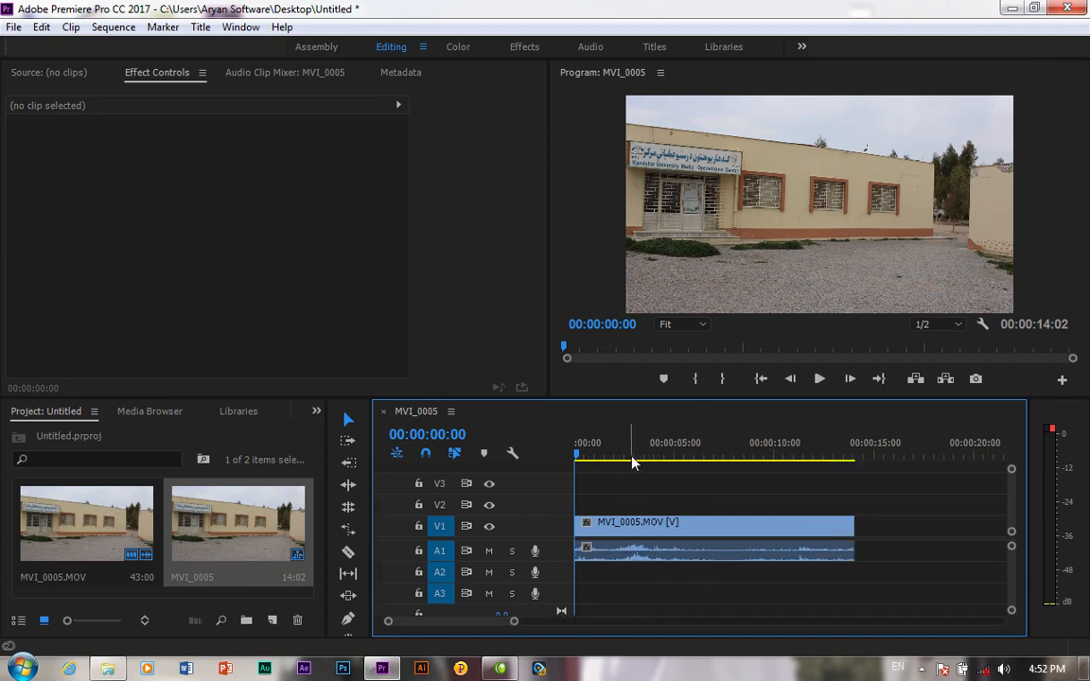
Unlink the audio from the MVI_0005.MOV clip in the timeline and delete it from A1
left_click(663, 529)
right_click(662, 530)
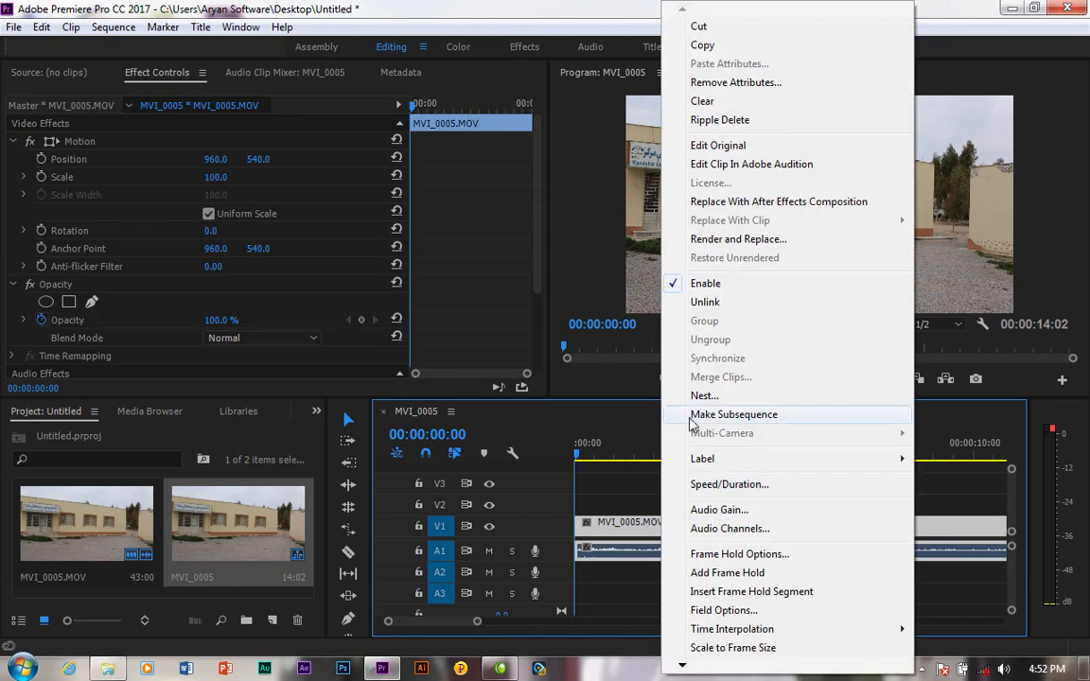
left_click(639, 301)
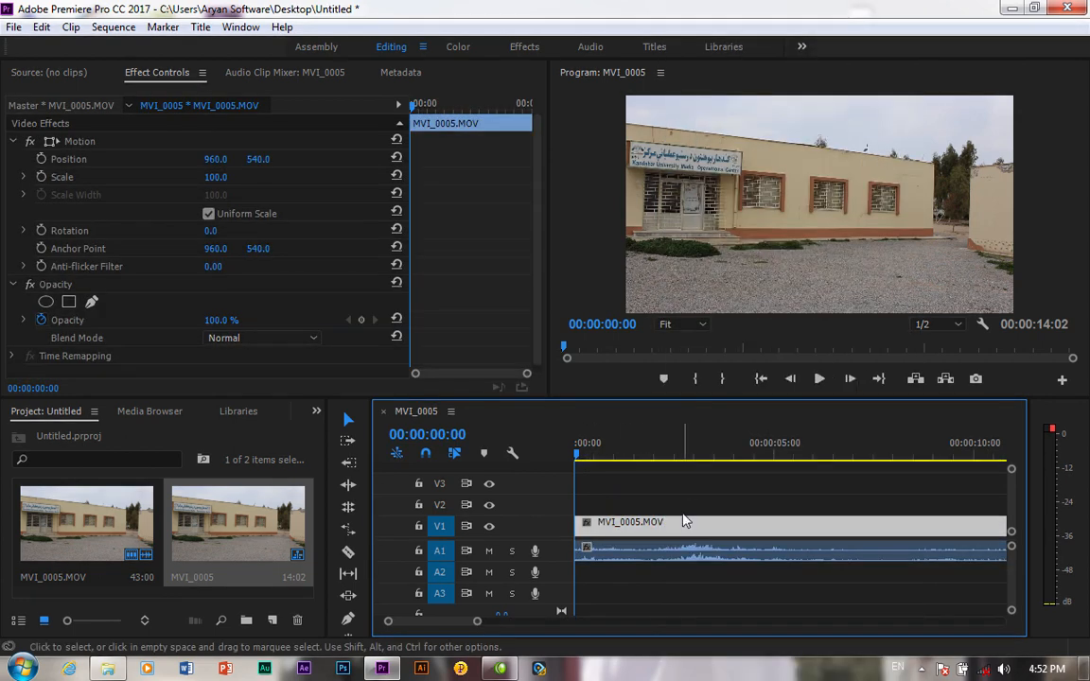
left_click(679, 564)
key("Delete")
Export the frame at 00:00:03:13 as a BMP to the Desktop and import it into the project
key("space")
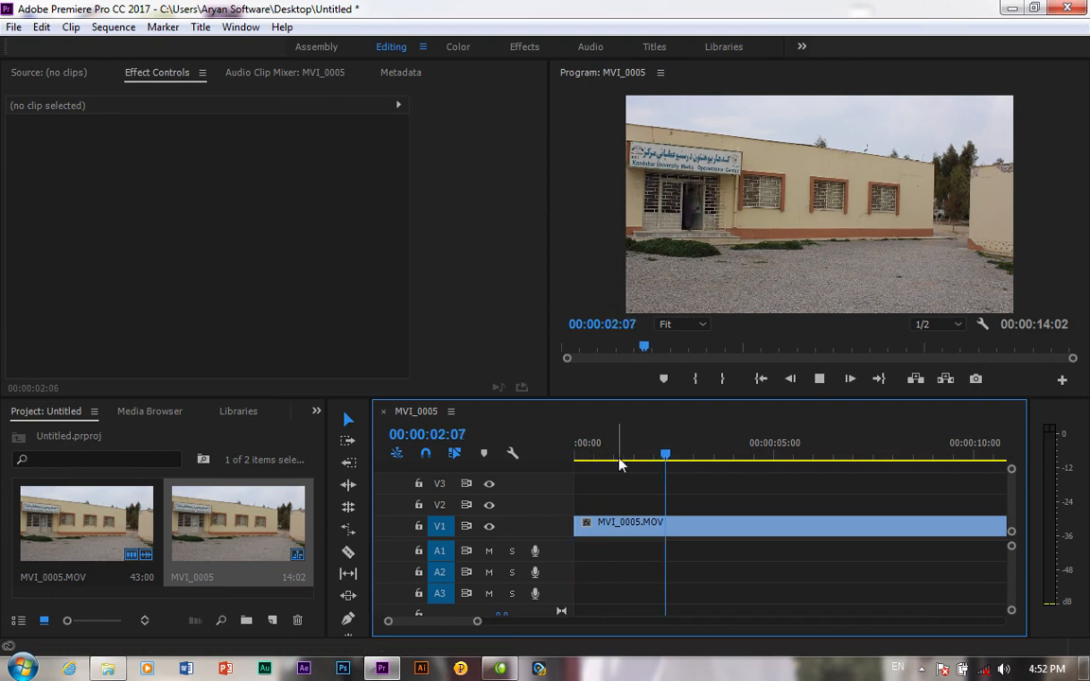
key("space")
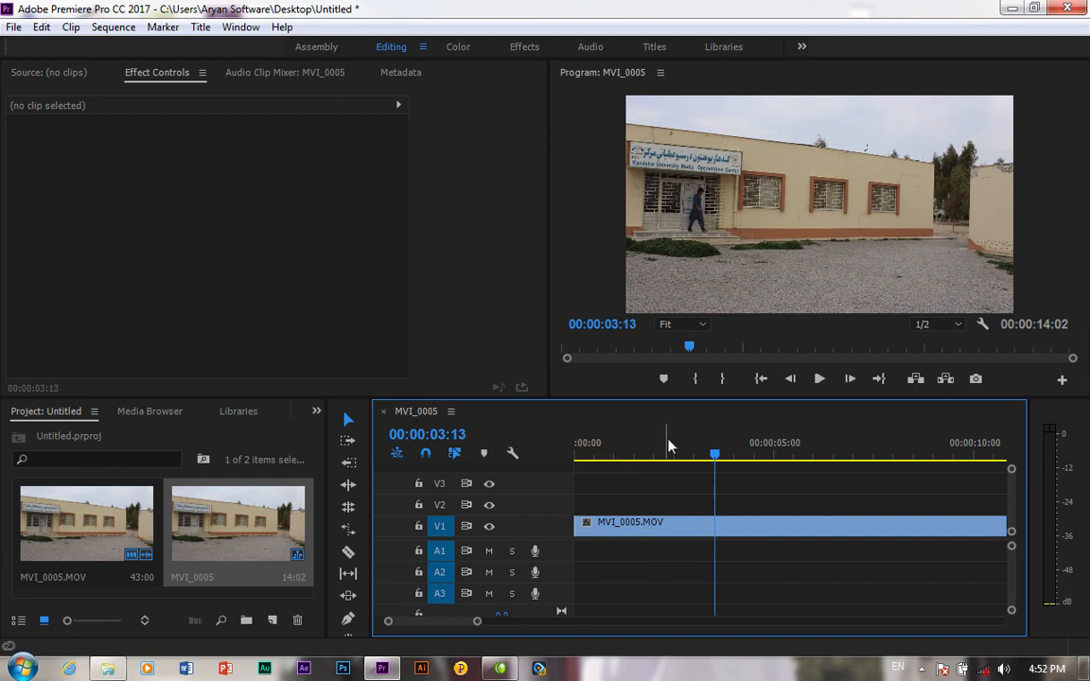
left_click(976, 380)
left_click(662, 368)
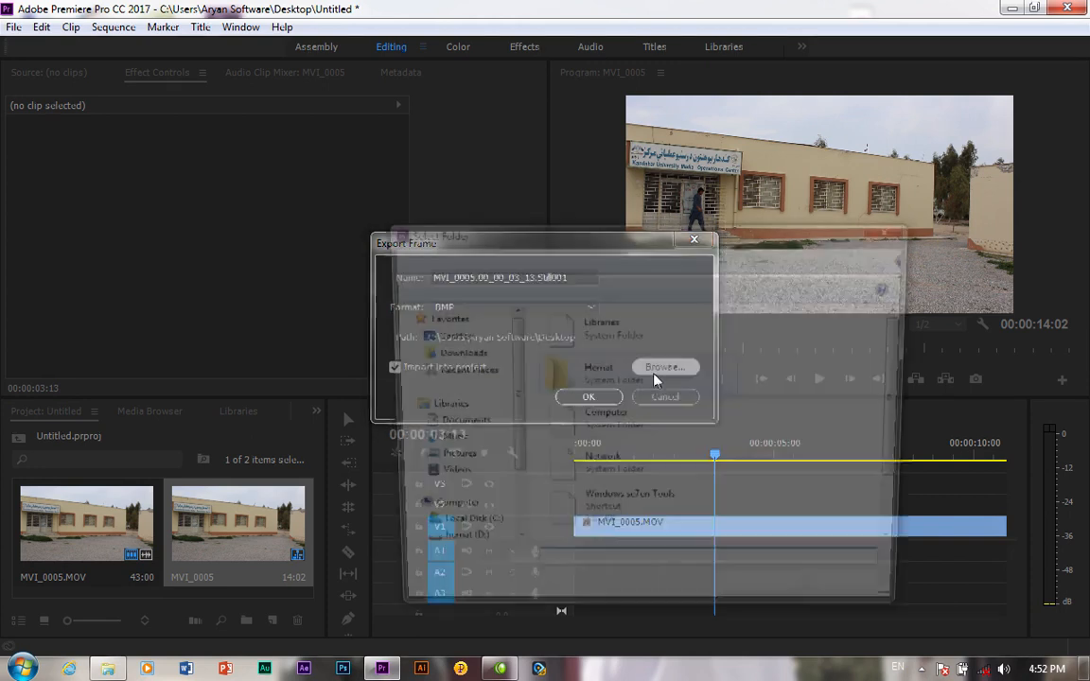
left_click(466, 339)
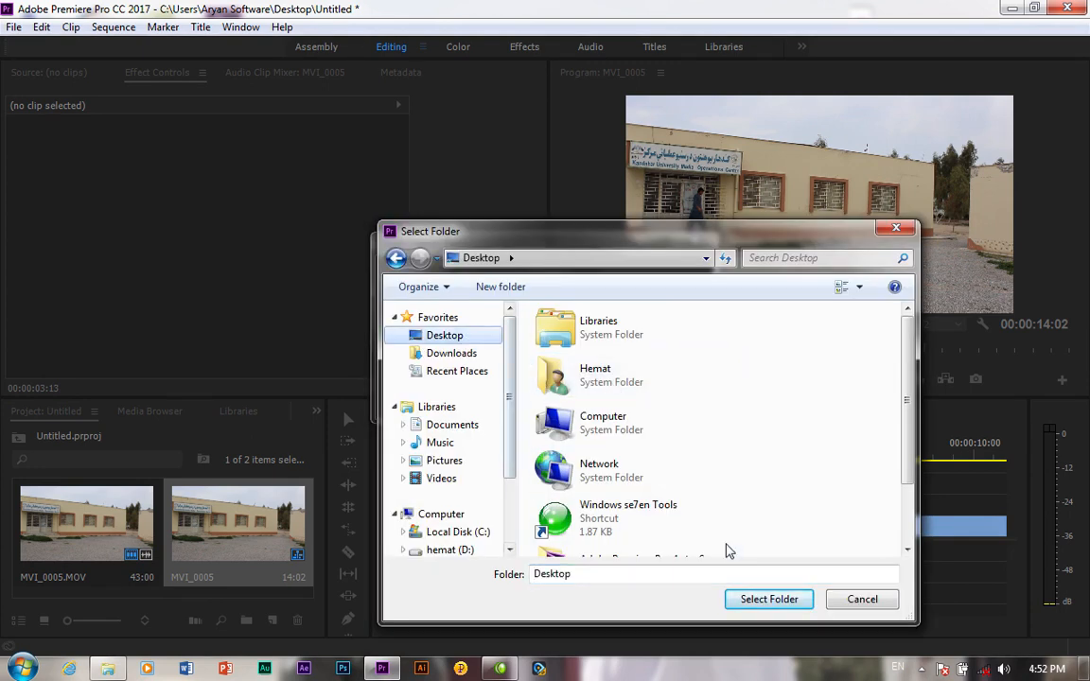
left_click(770, 600)
left_click(589, 398)
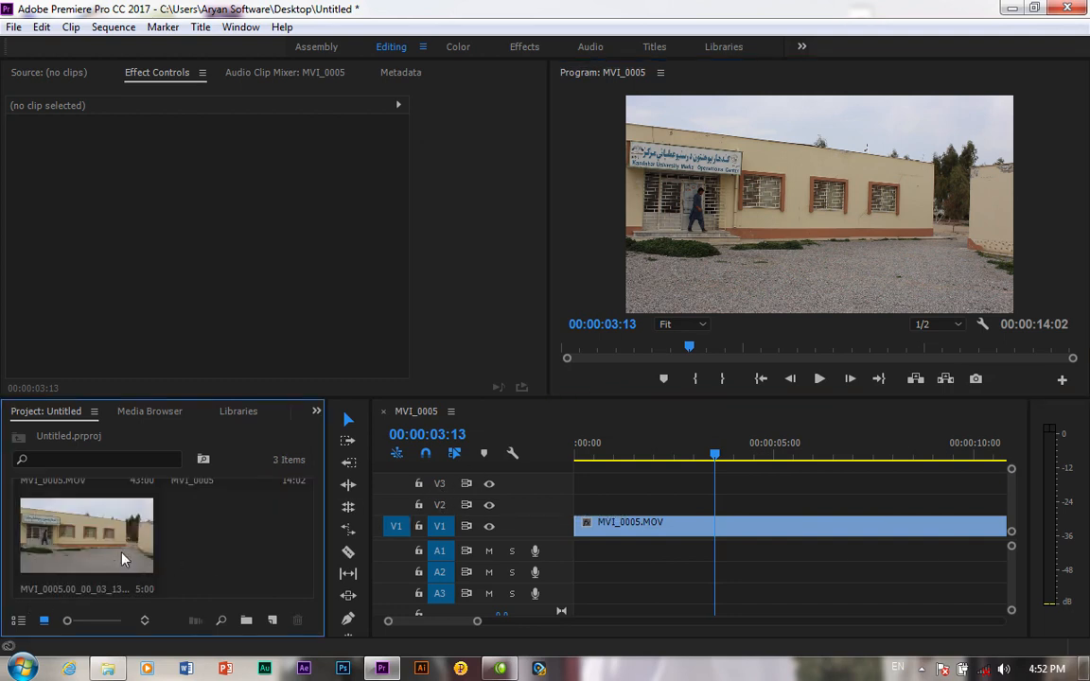
Place the exported still on V2 starting at 00:00:03:13 and play the sequence briefly
left_click_drag(80, 549, 771, 503)
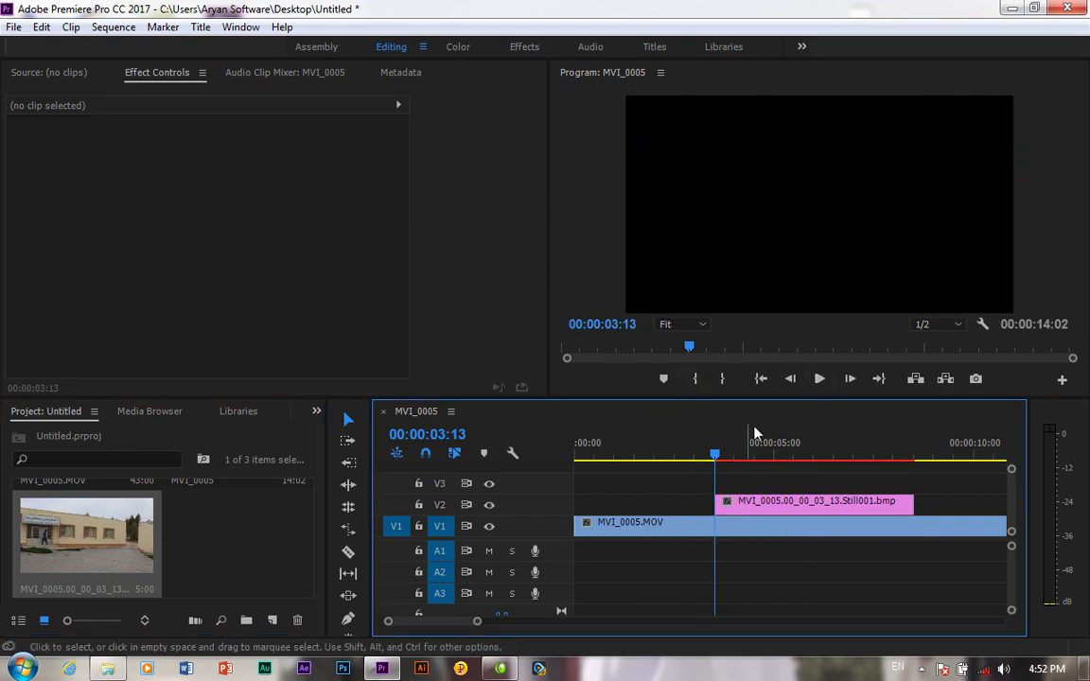
left_click(819, 379)
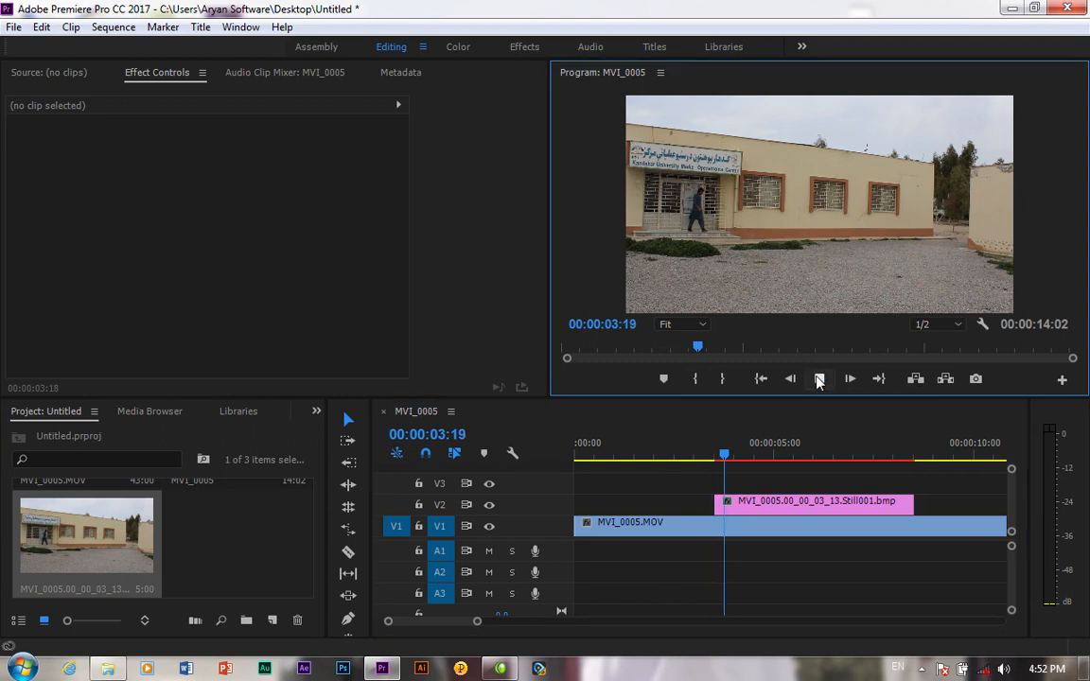
left_click(819, 379)
Position the playhead exactly on the still's first frame at 00:00:03:13
left_click(719, 406)
left_click(712, 458)
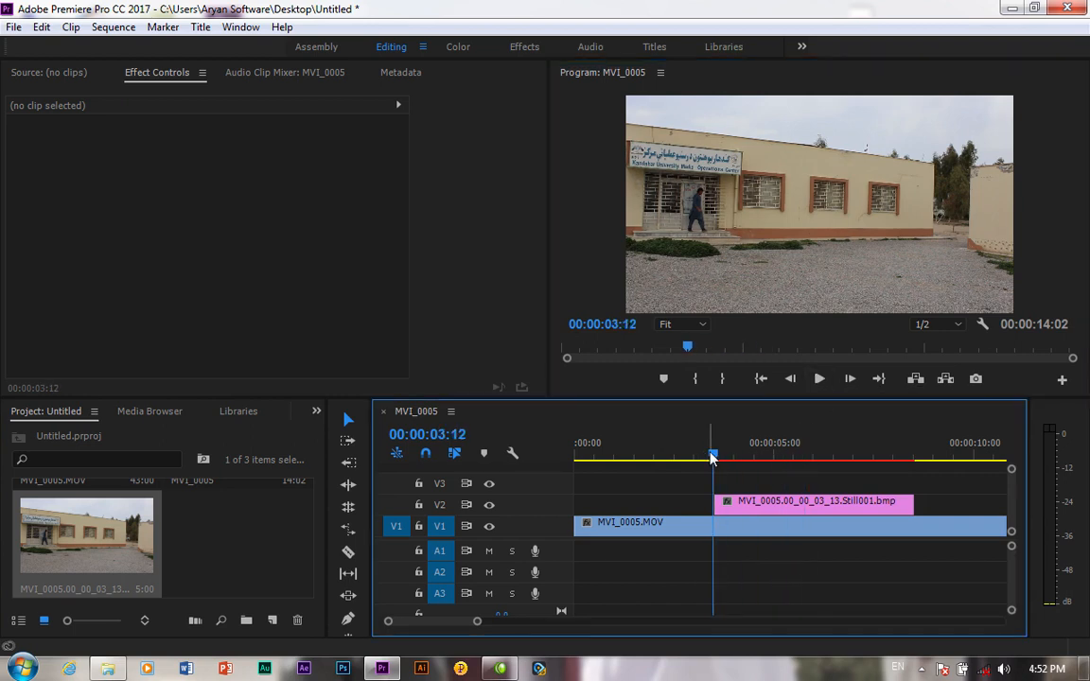
key("equal")
key("equal")
key("equal")
key("equal")
key("equal")
left_click(826, 460)
key("minus")
key("minus")
key("minus")
key("minus")
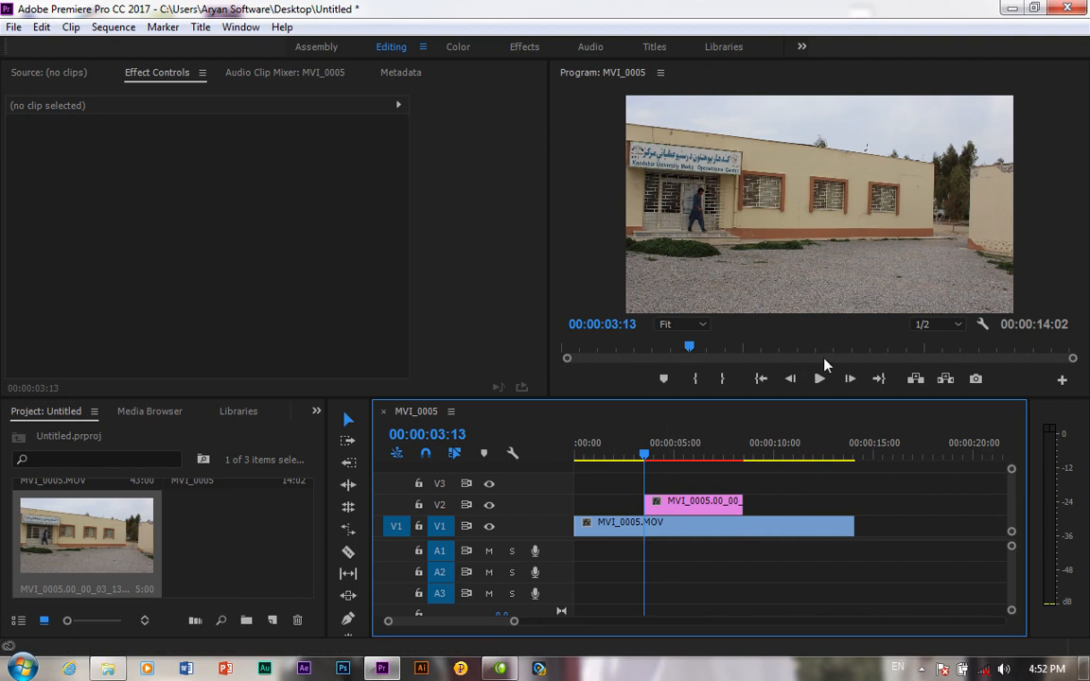
Start a Pen opacity mask on the V2 still, tracing the man's back from his tunic hem to his shoulder
left_click(688, 506)
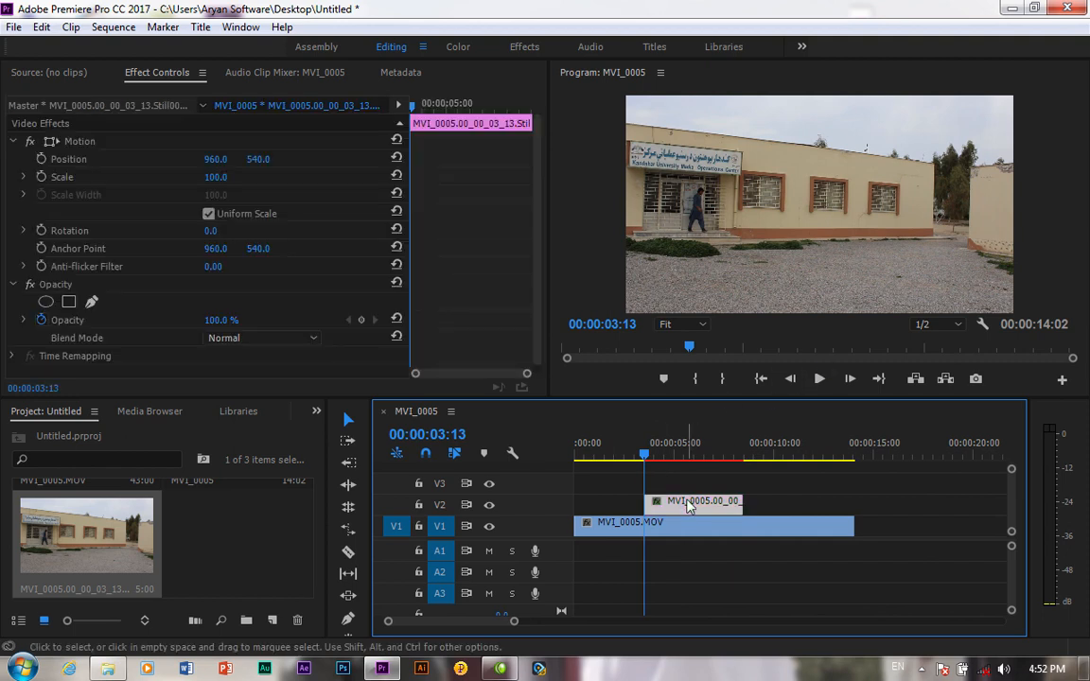
left_click(92, 301)
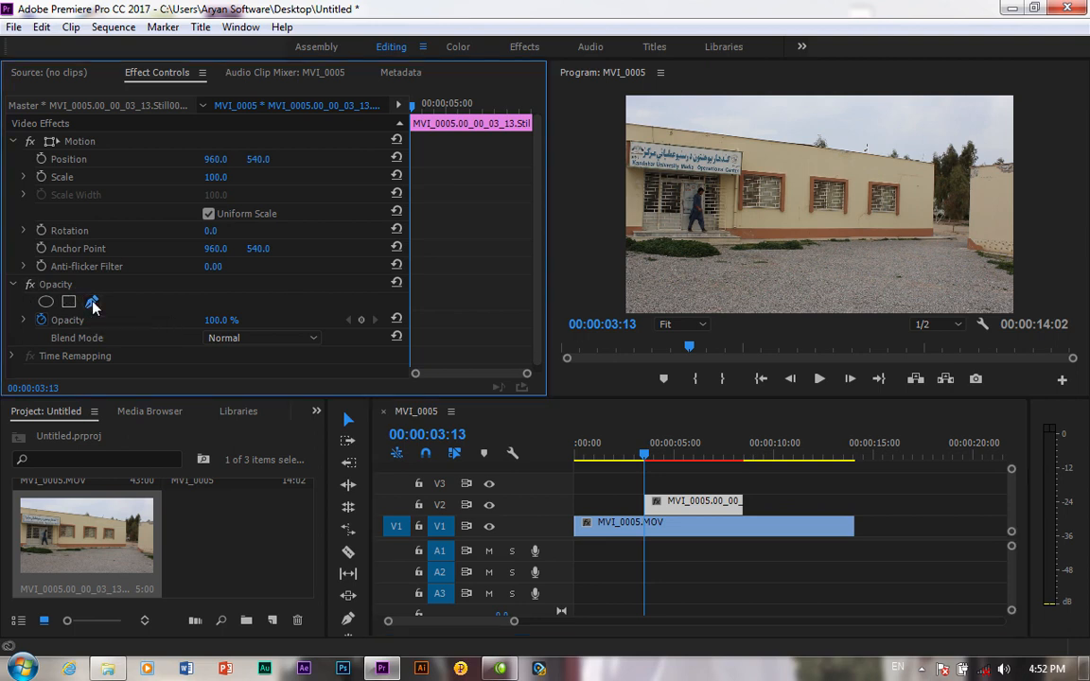
left_click(704, 326)
left_click(691, 461)
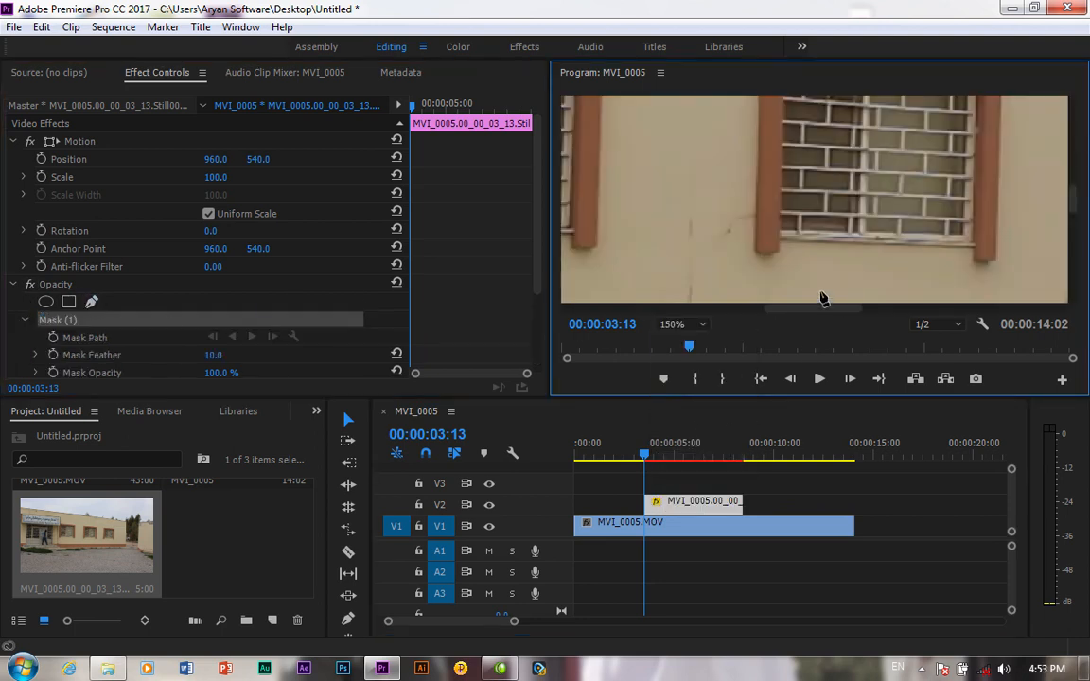
left_click_drag(823, 308, 683, 309)
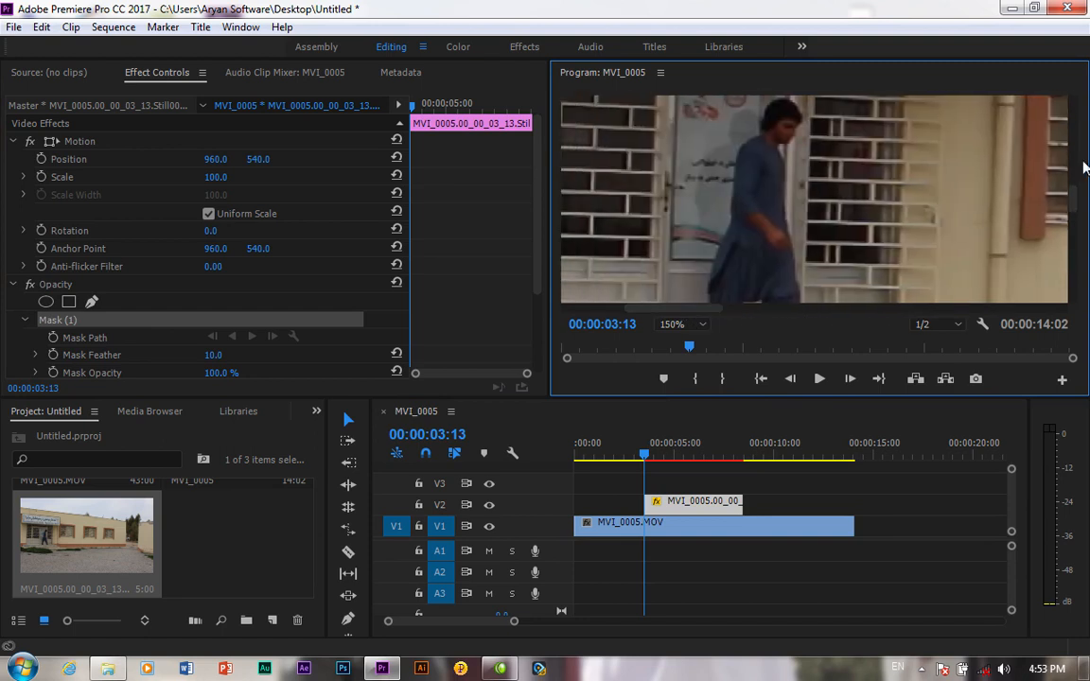
left_click(1076, 189)
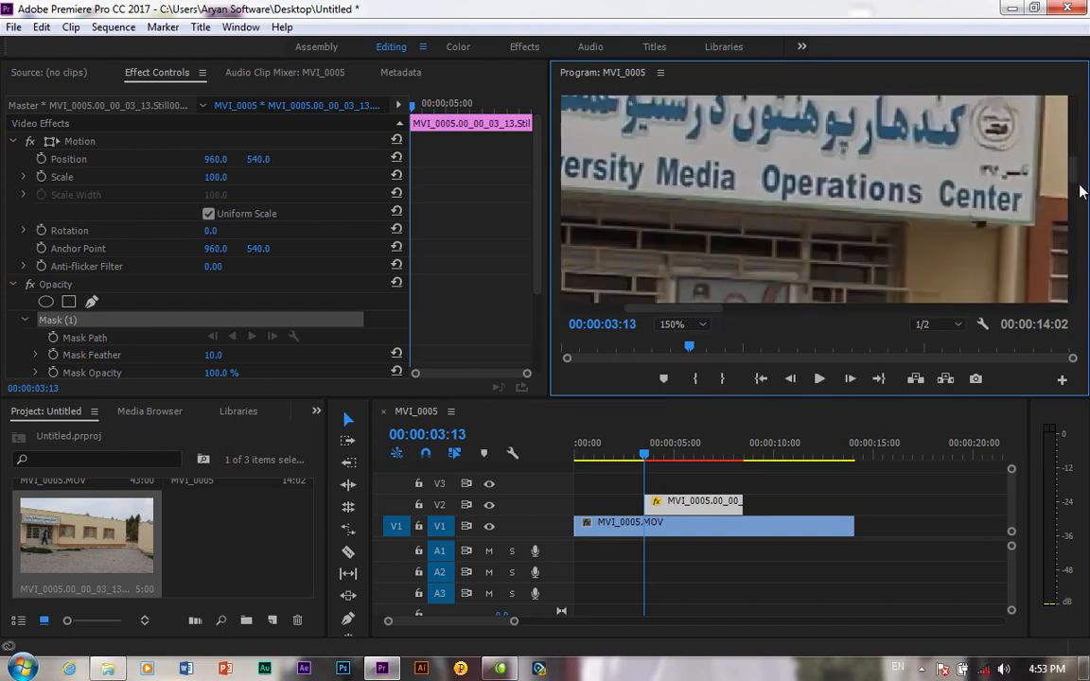
scroll(1081, 193, "down", 3)
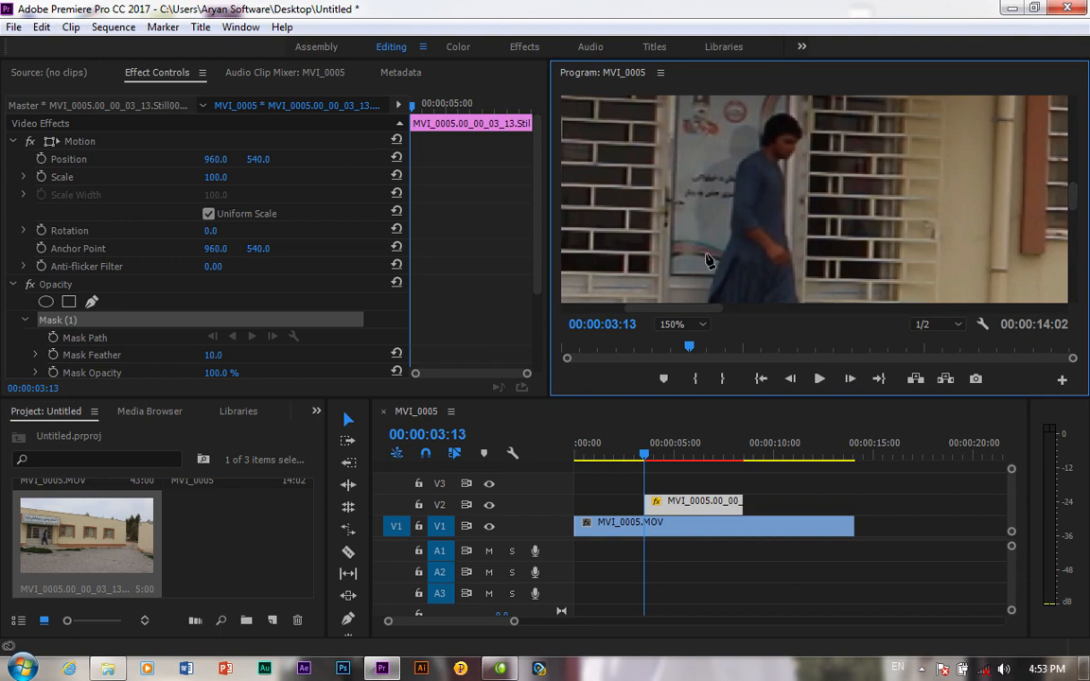
left_click(710, 291)
left_click(733, 235)
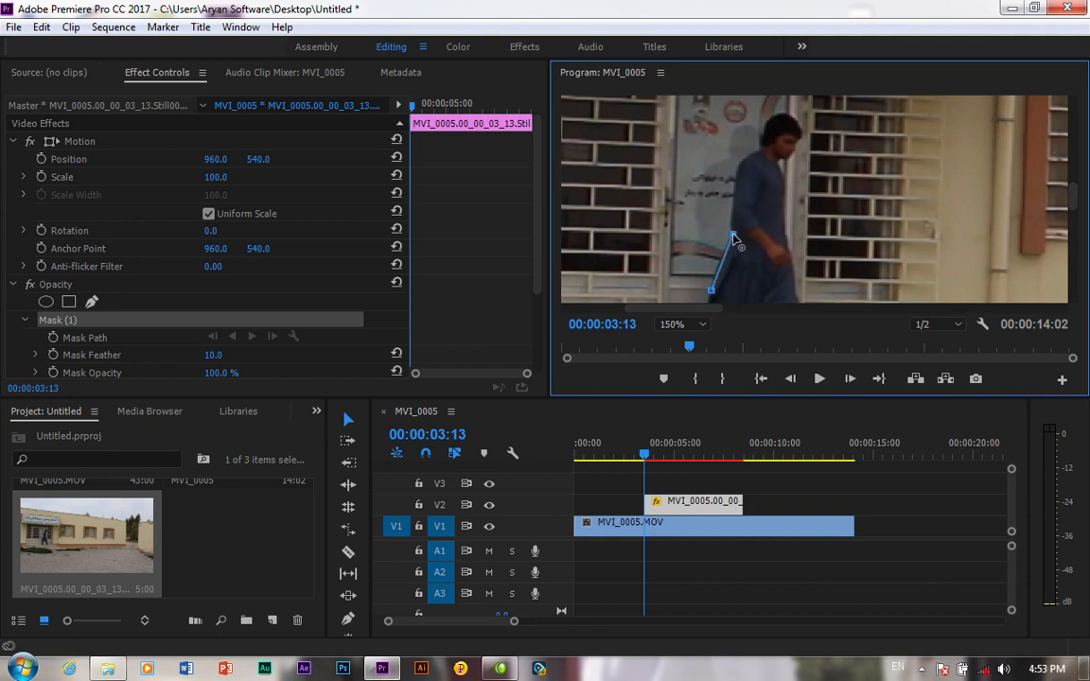
left_click(740, 163)
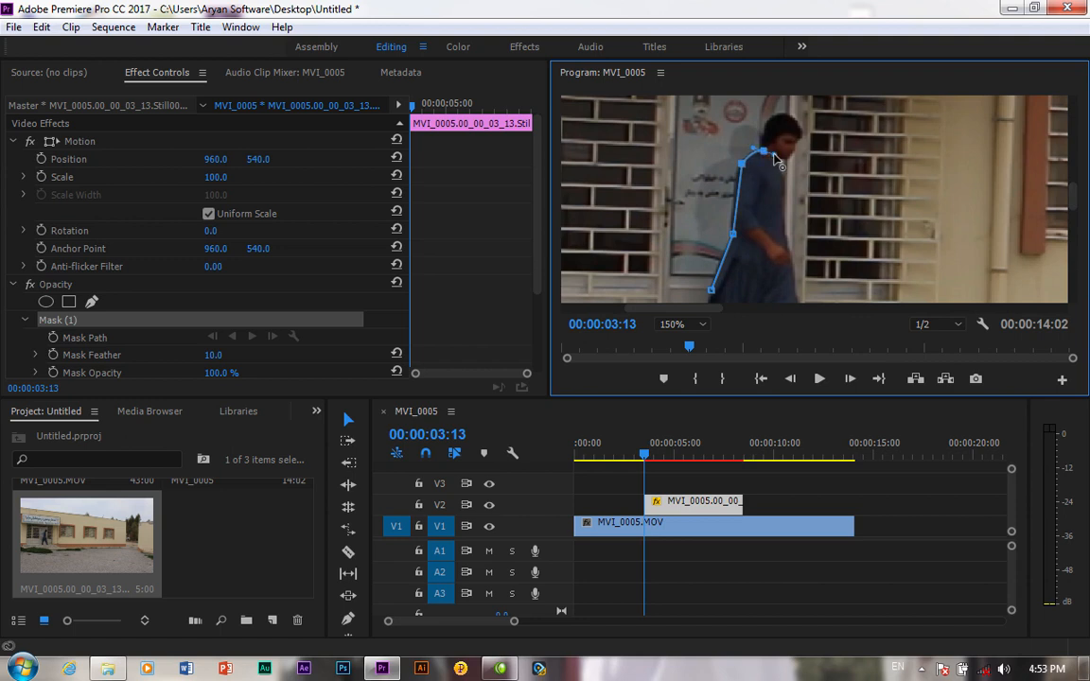
left_click(774, 155)
left_click_drag(779, 114, 810, 105)
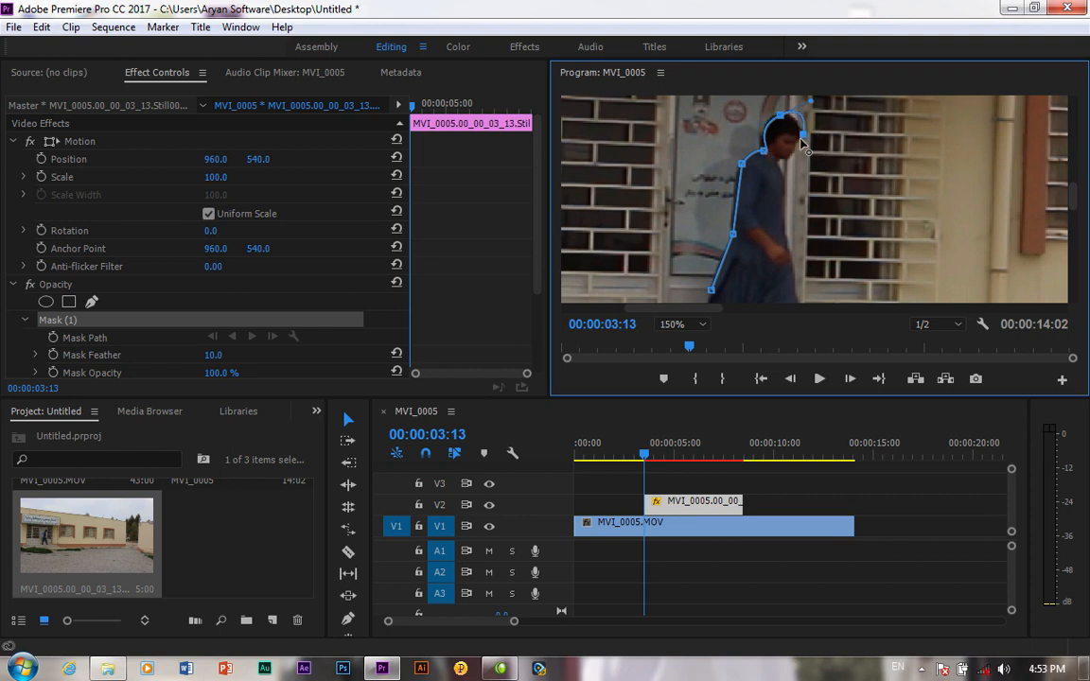
key("ctrl+z")
key("ctrl+z")
left_click(772, 121)
key("ctrl+z")
key("ctrl+z")
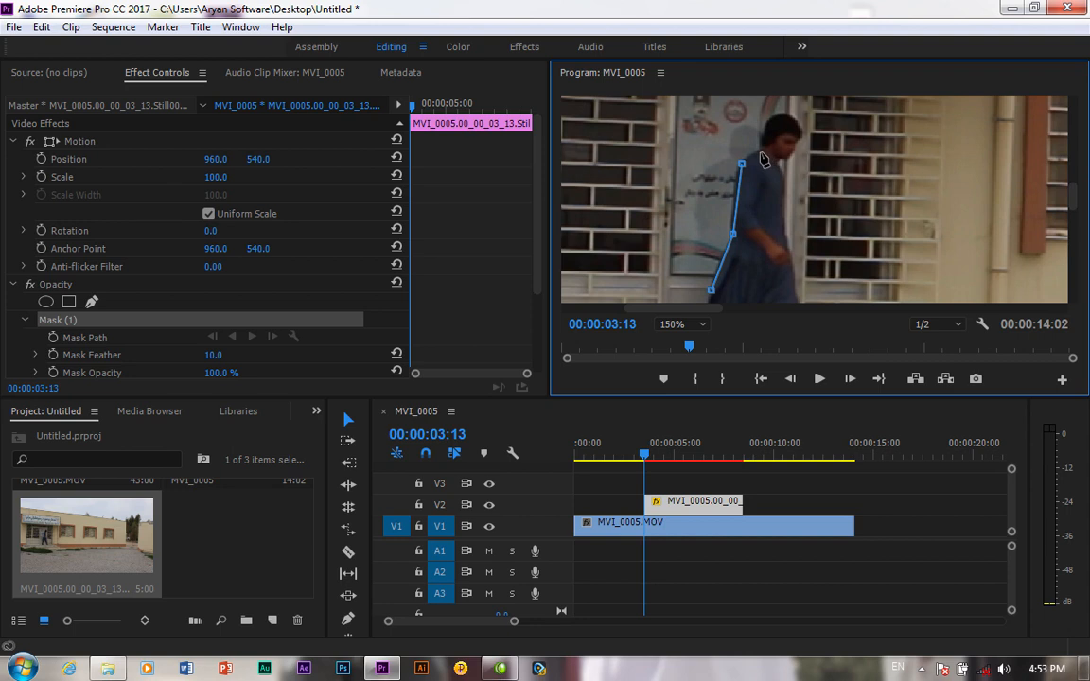
Extend the mask path from the shoulder over the man's neck and head and down his face to the throat
left_click(760, 153)
left_click(777, 116)
left_click_drag(781, 119, 789, 119)
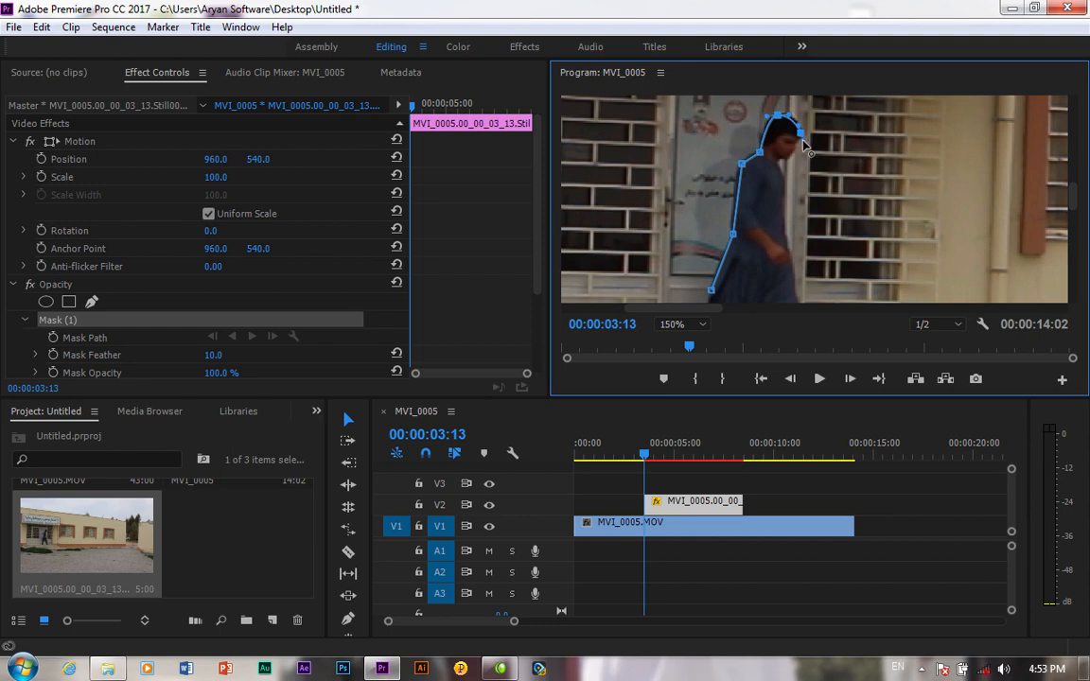
left_click(800, 145)
left_click(768, 178)
left_click_drag(767, 180, 778, 164)
left_click(770, 186)
left_click_drag(771, 190, 775, 171)
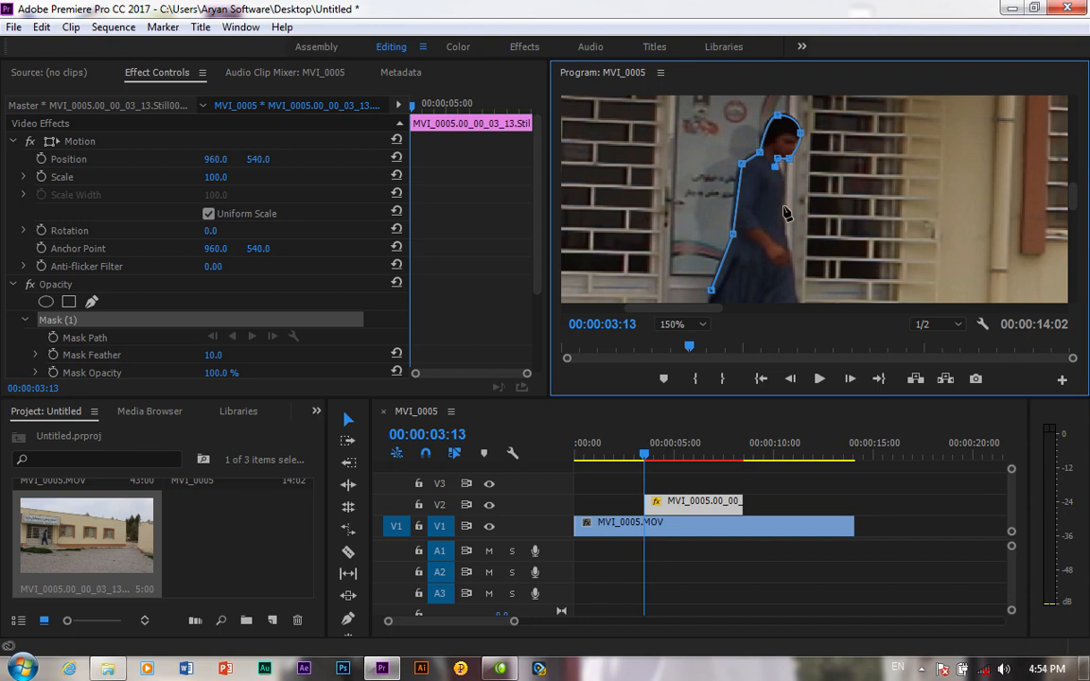
Extend the mask path down the front of the man's body from his chest to his front thigh
left_click(784, 187)
left_click(783, 195)
left_click(782, 234)
scroll(1072, 226, "down", 3)
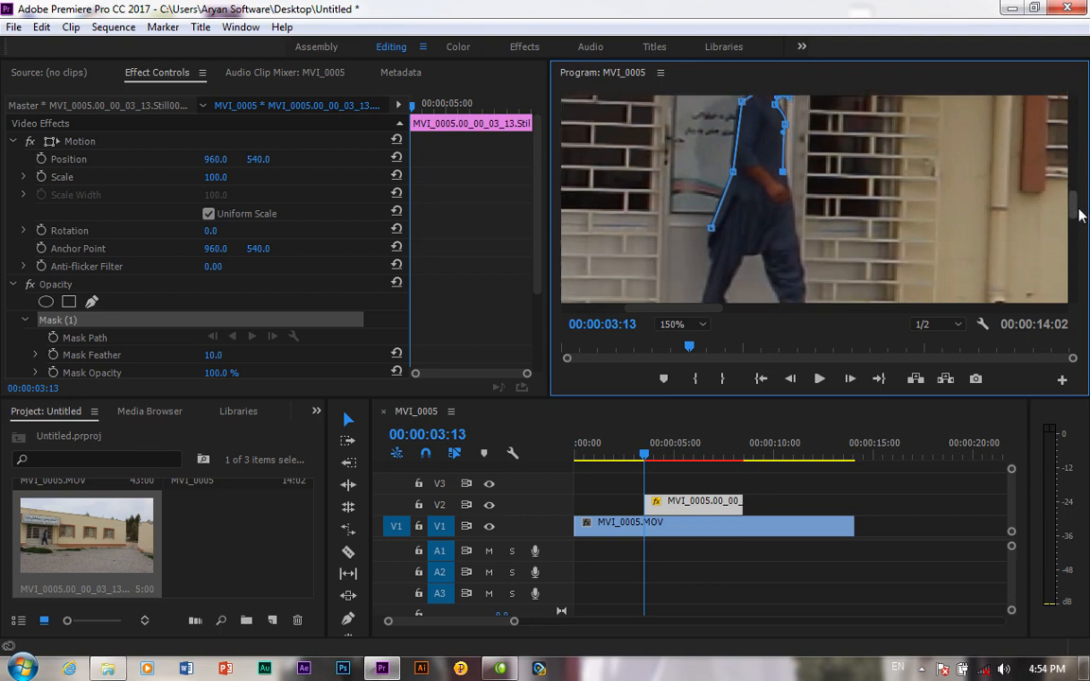
left_click(796, 242)
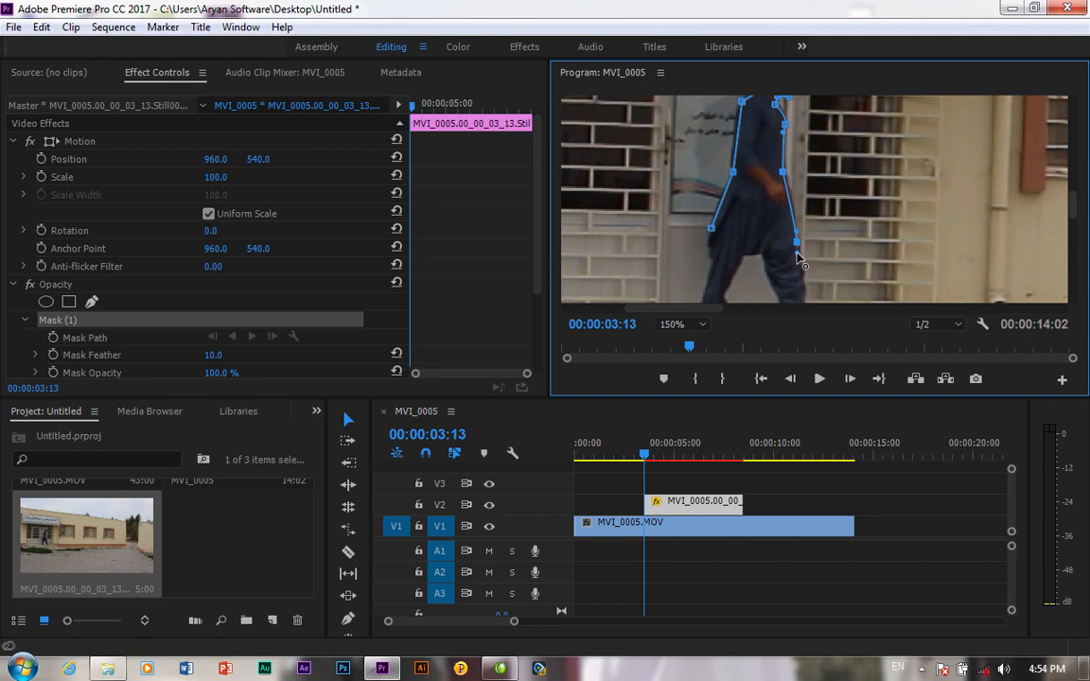
Trace the mask down the man's front leg and around the toe and sole of his front shoe
scroll(1075, 229, "down", 3)
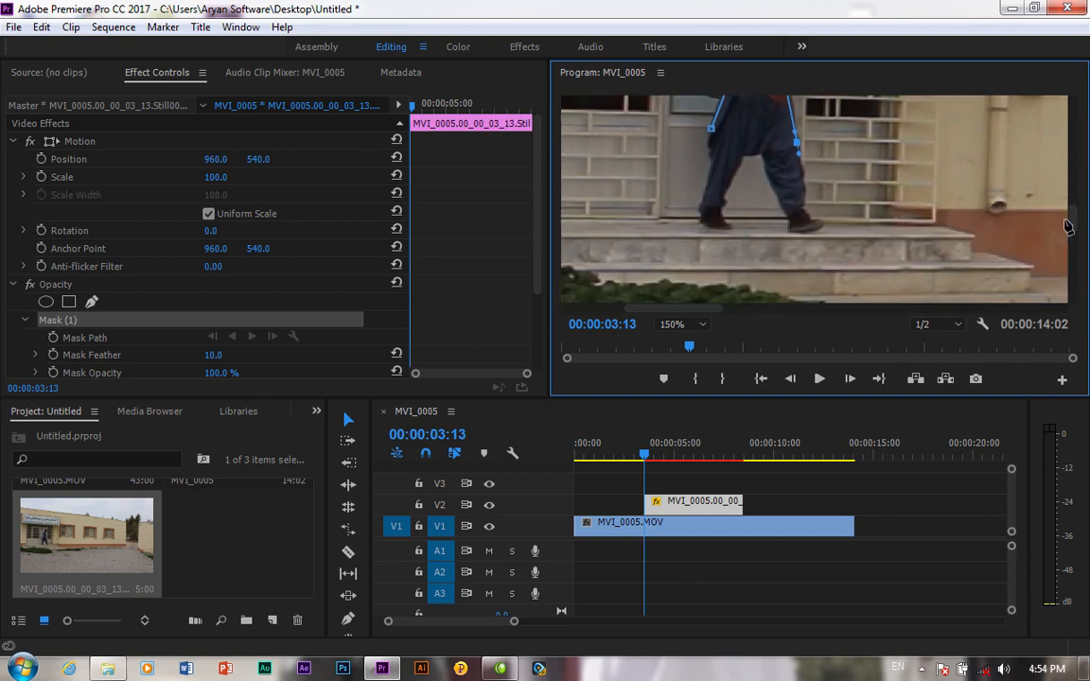
left_click(801, 205)
left_click_drag(827, 216, 833, 220)
left_click(790, 229)
mouse_move(822, 224)
left_mouse_down()
mouse_move(830, 226)
mouse_move(810, 218)
left_mouse_up()
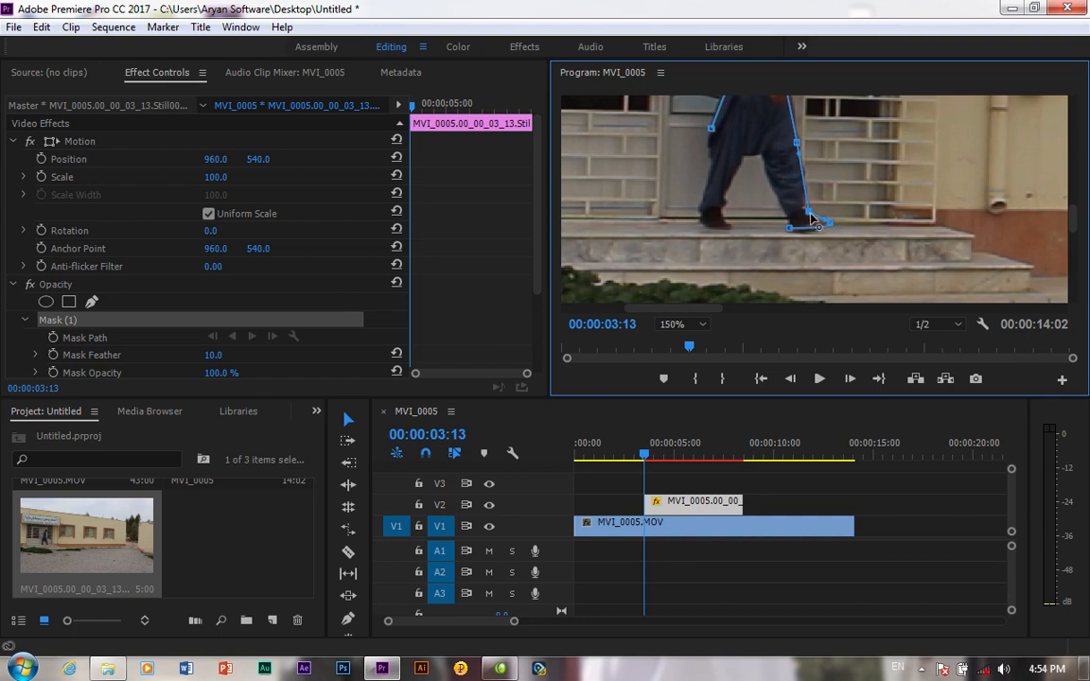
Trace the gap between the legs and the rear foot, close the mask path, and fit the preview to the monitor
left_click(763, 153)
left_click_drag(740, 155, 737, 166)
left_click(718, 214)
left_click(730, 227)
left_click(699, 224)
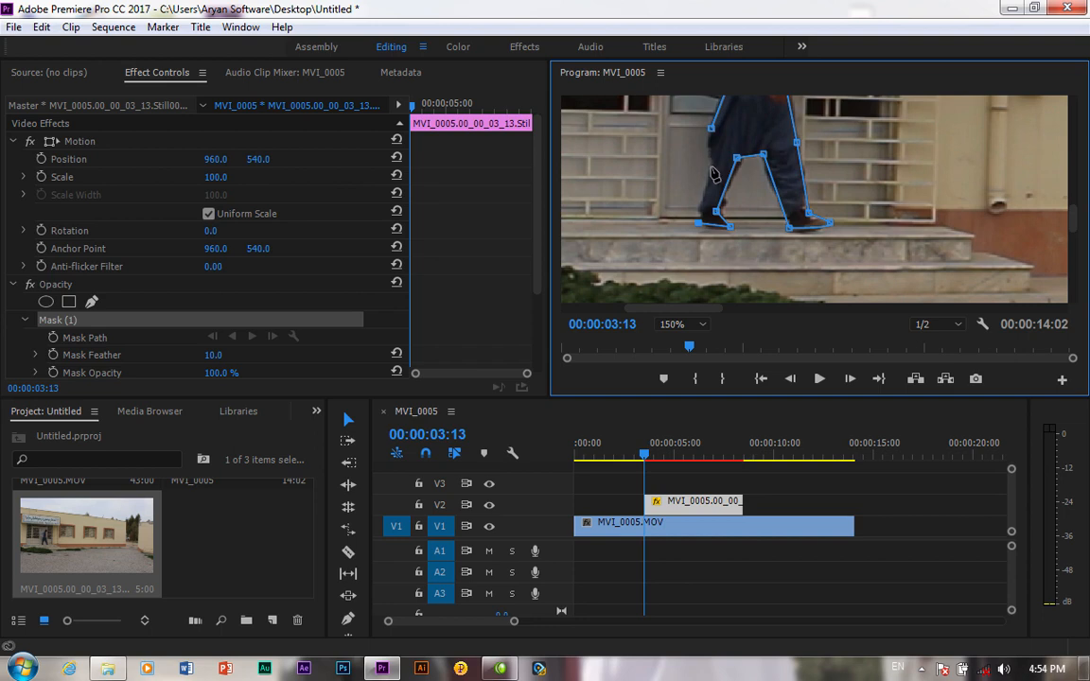
left_click(711, 135)
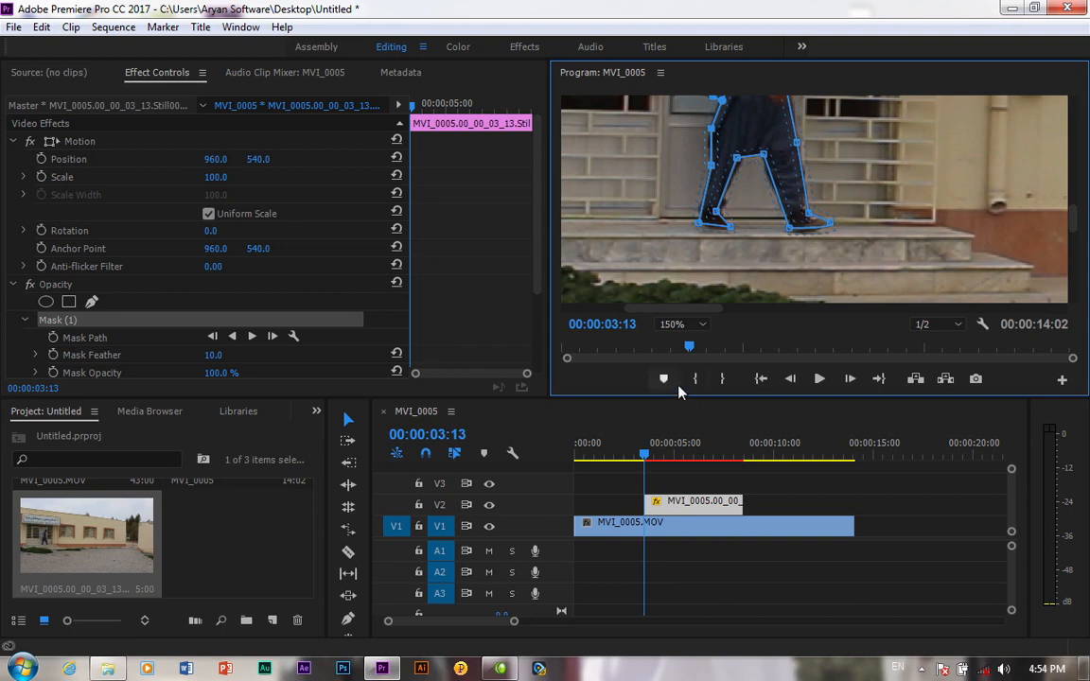
left_click(683, 324)
left_click(698, 347)
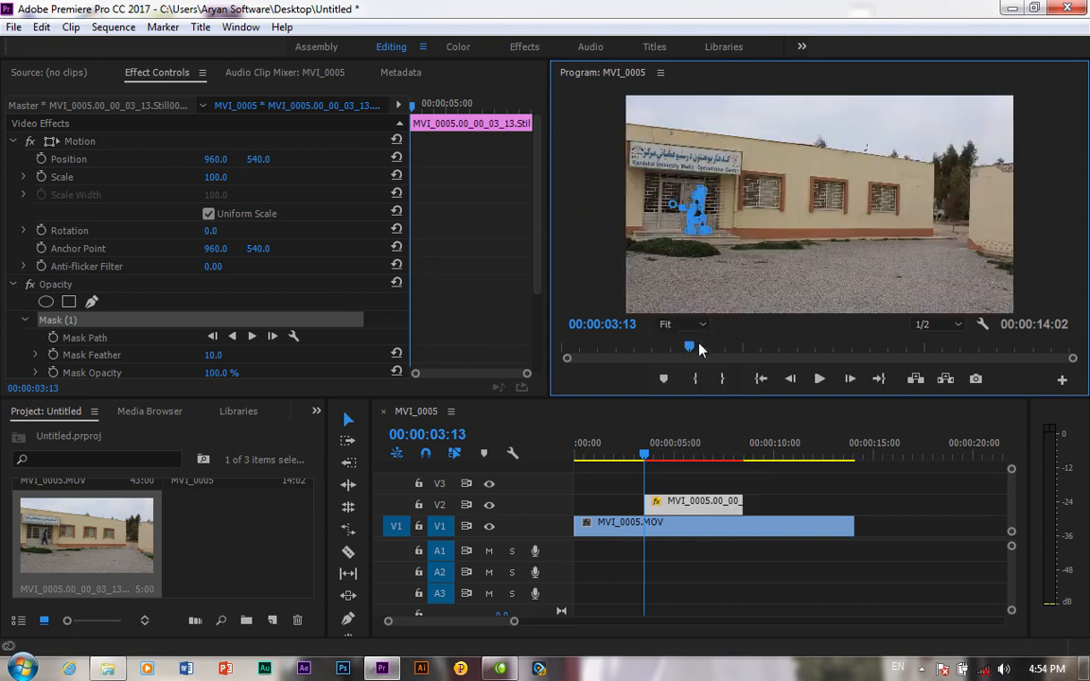
Play the sequence from 00:00:02:09 in the maximized Program monitor to check the masked still over the video
left_click_drag(643, 454, 619, 454)
key("space")
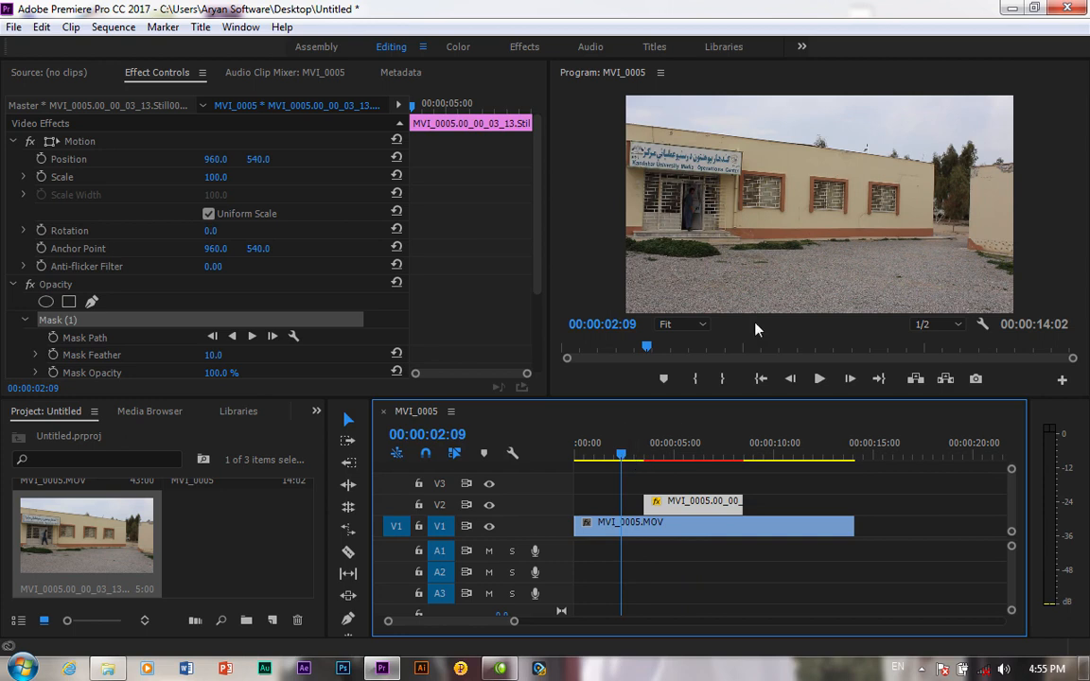
key("grave")
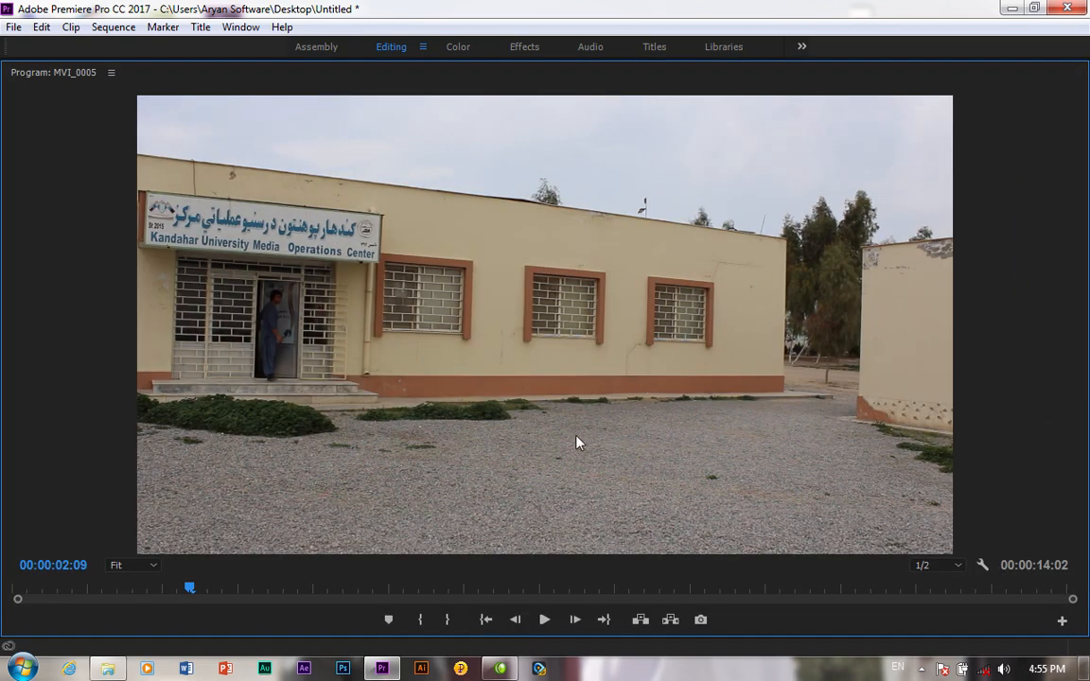
key("space")
key("space")
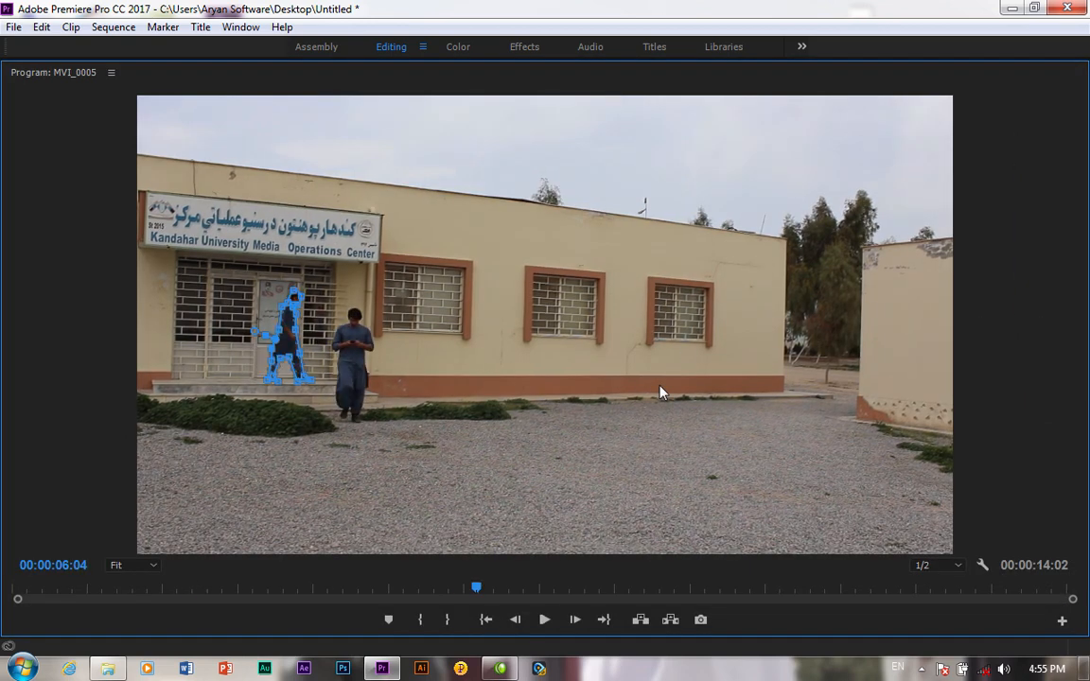
Try extending the start of the still on V2 back to the beginning of the sequence, and undo the change
key("grave")
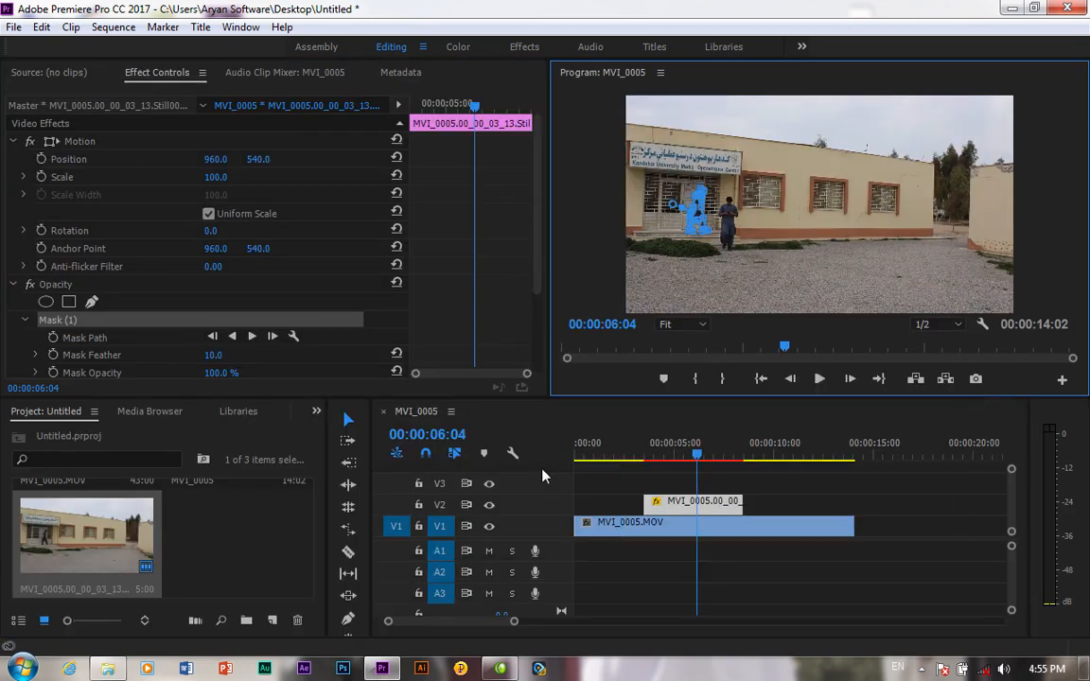
left_click_drag(693, 457, 640, 459)
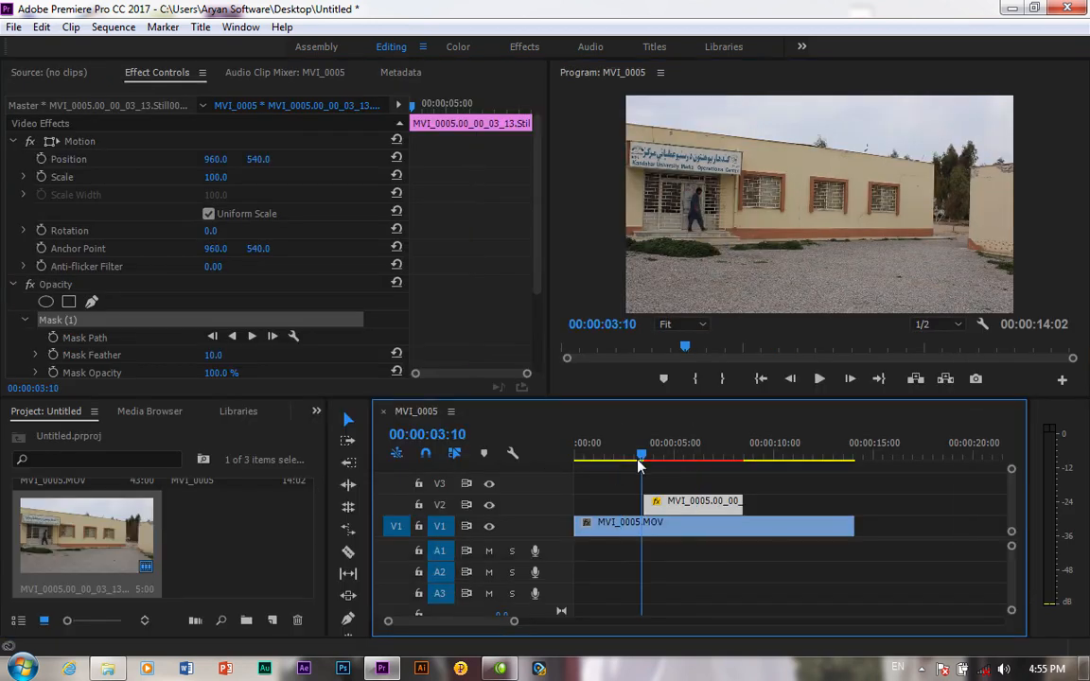
key("equal")
left_click(807, 458)
left_click_drag(807, 458, 812, 454)
left_click_drag(811, 502, 575, 502)
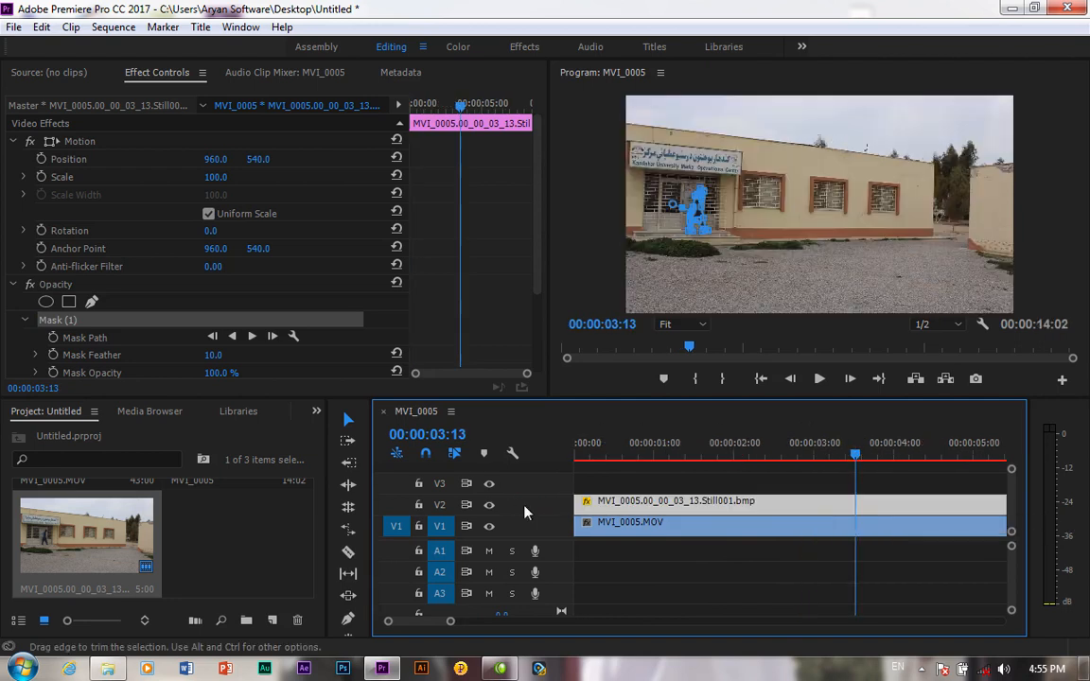
key("minus")
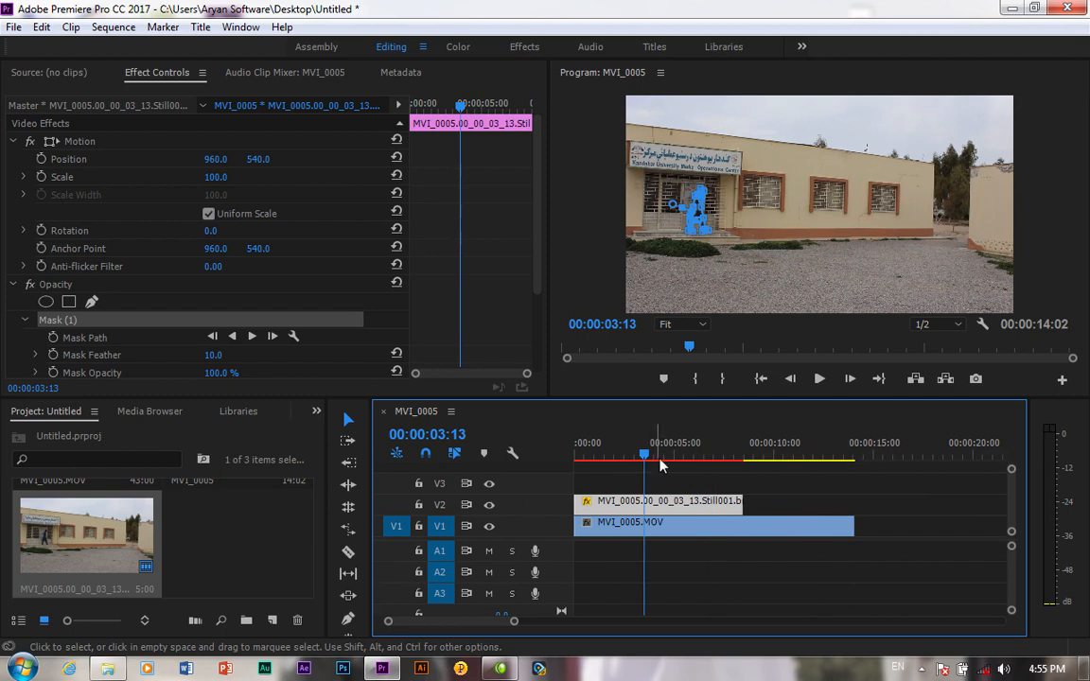
key("Home")
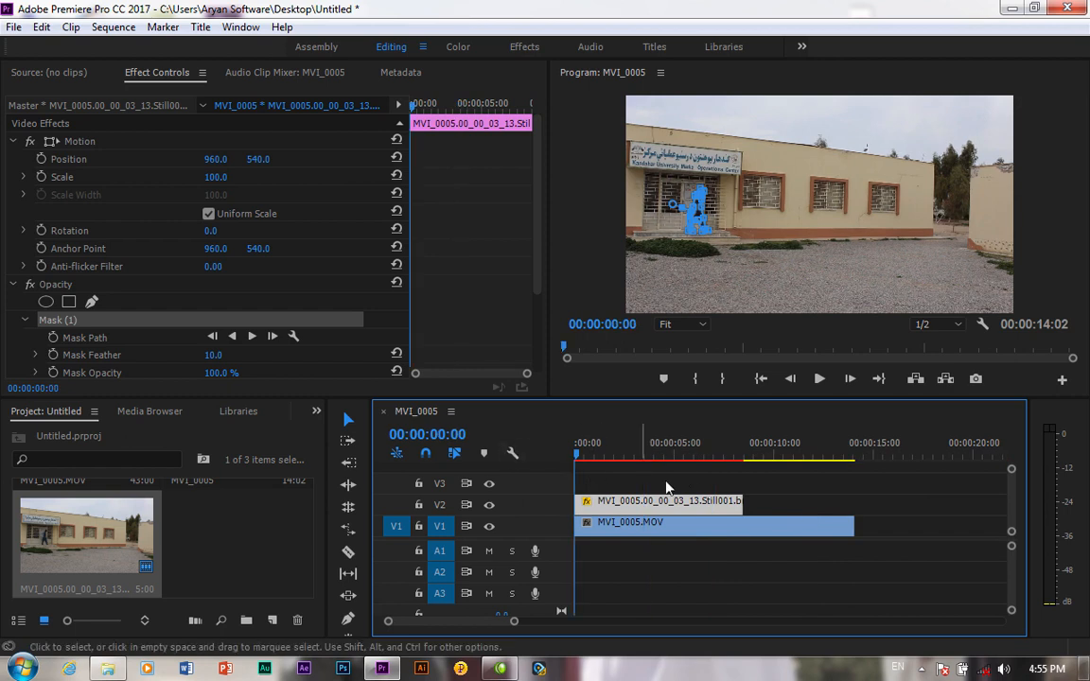
left_click_drag(580, 457, 652, 457)
key("e")
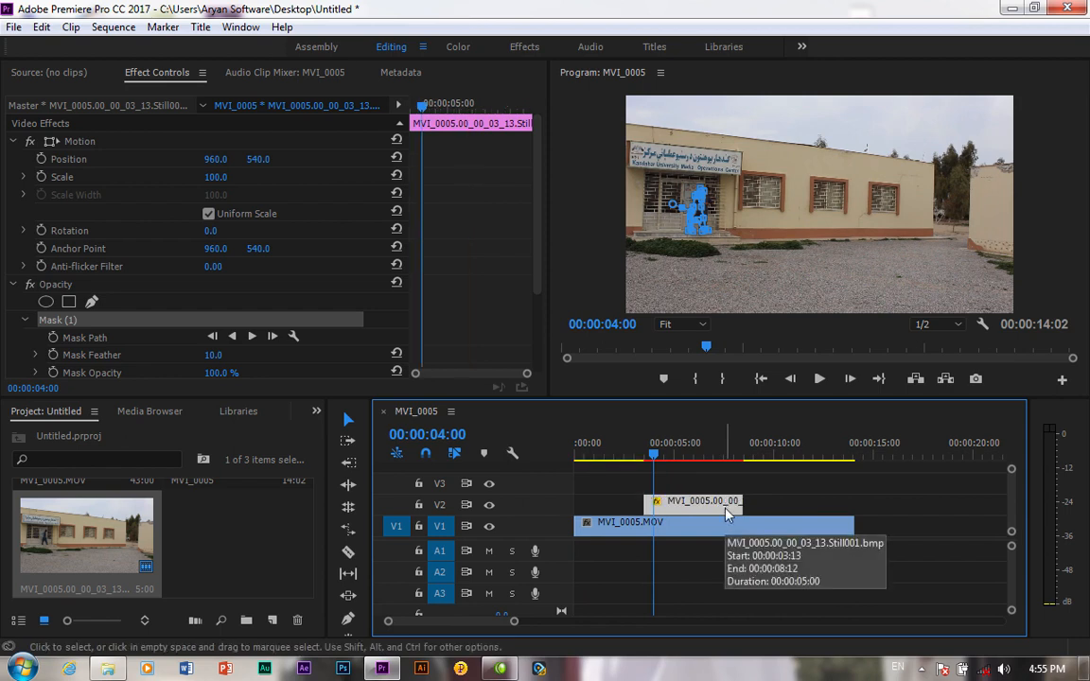
Extend the start of the masked still on V2 back to the beginning of the sequence
left_click_drag(638, 457, 643, 456)
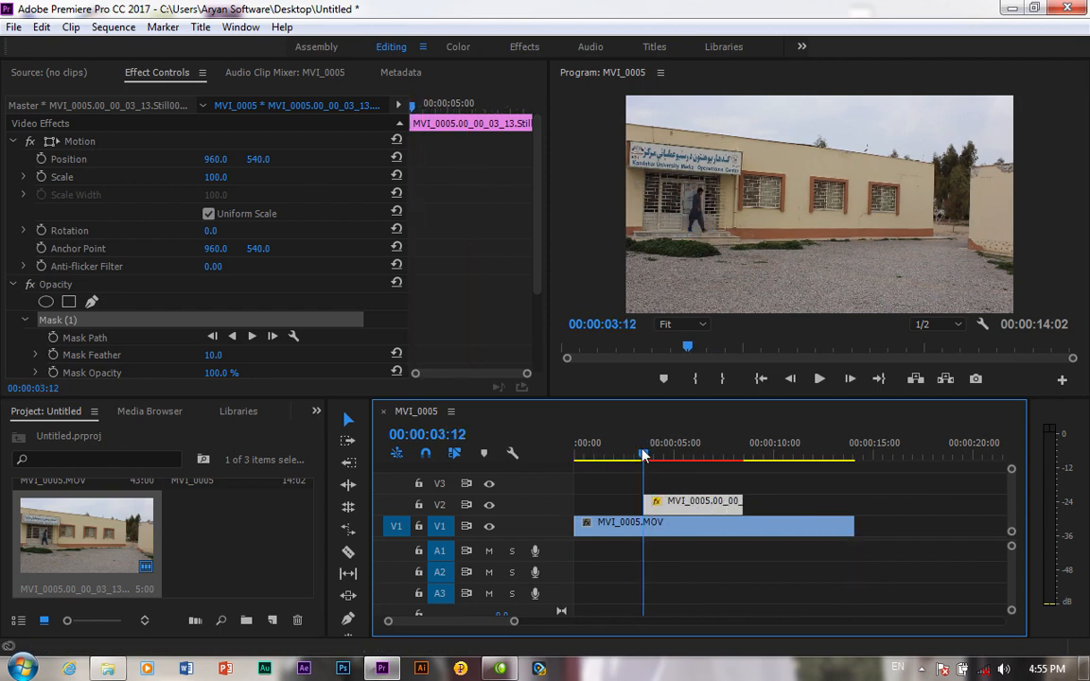
key("=")
key("=")
key("=")
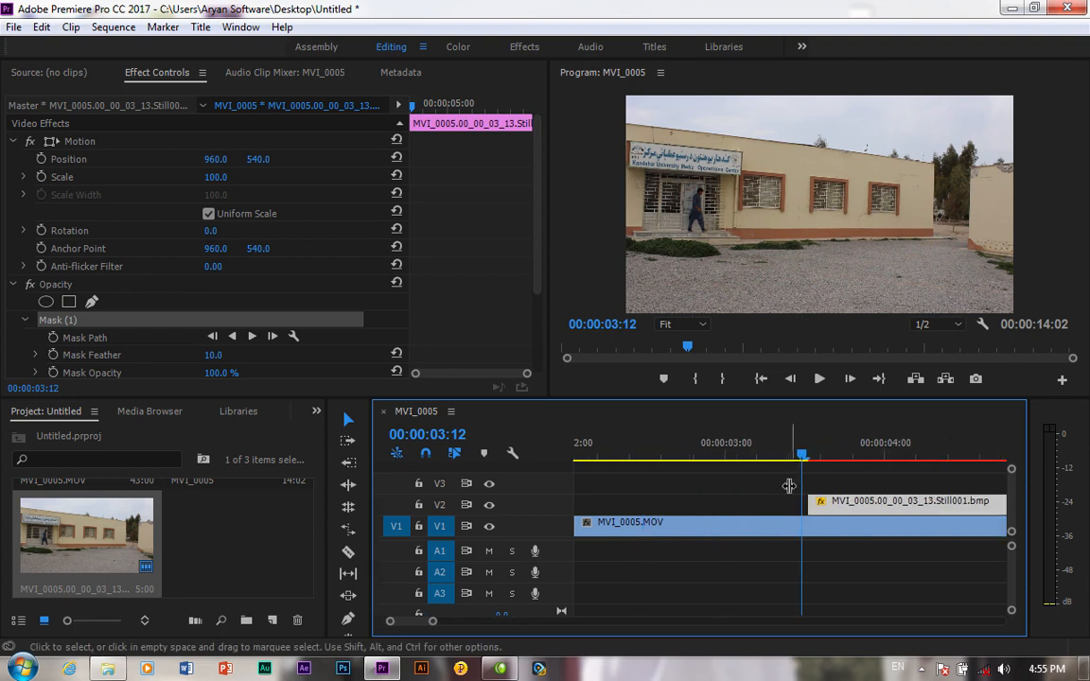
left_click(803, 456)
left_click_drag(809, 502, 486, 499)
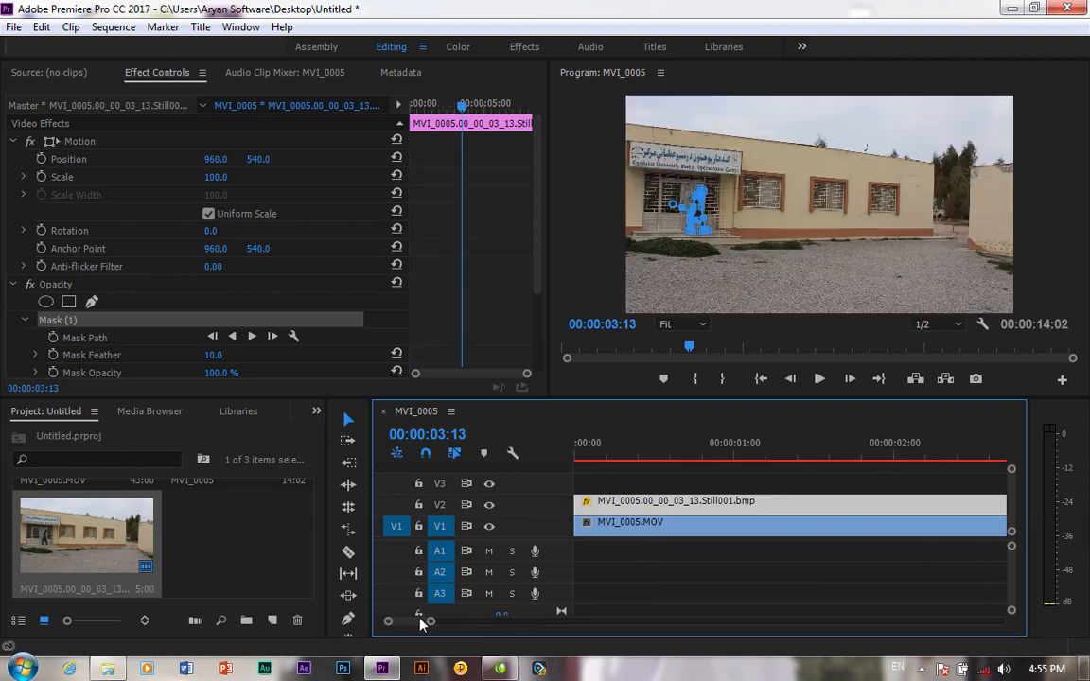
Trim the end of the V2 still back to 00:00:03:13
key("backslash")
key("equal")
key("equal")
key("equal")
key("equal")
key("equal")
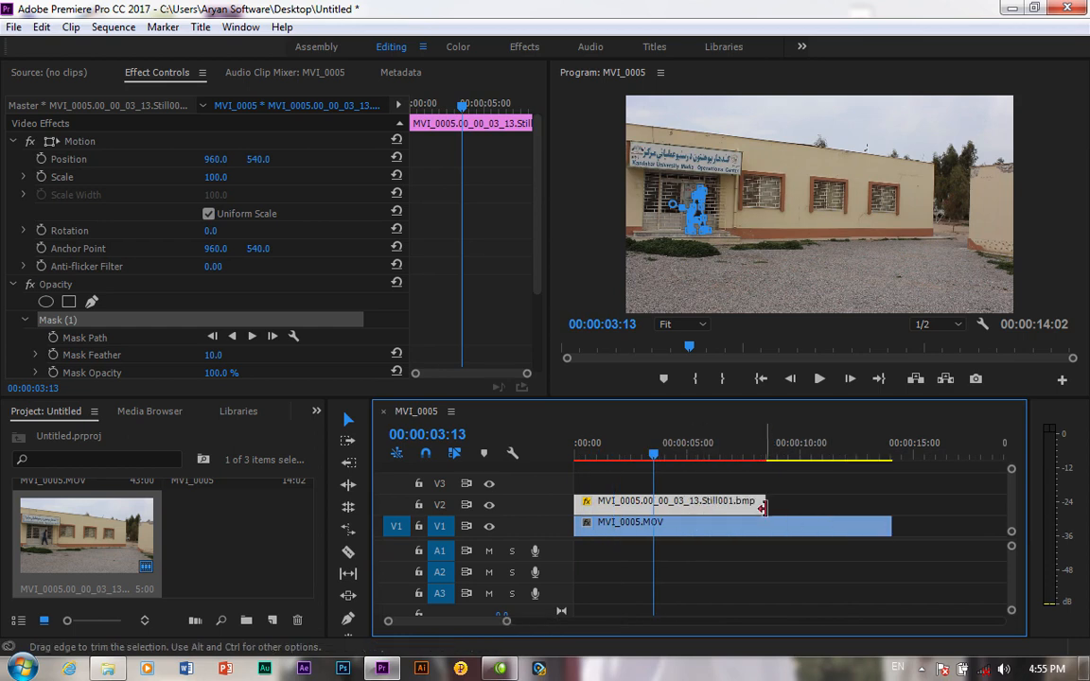
left_click_drag(763, 508, 652, 504)
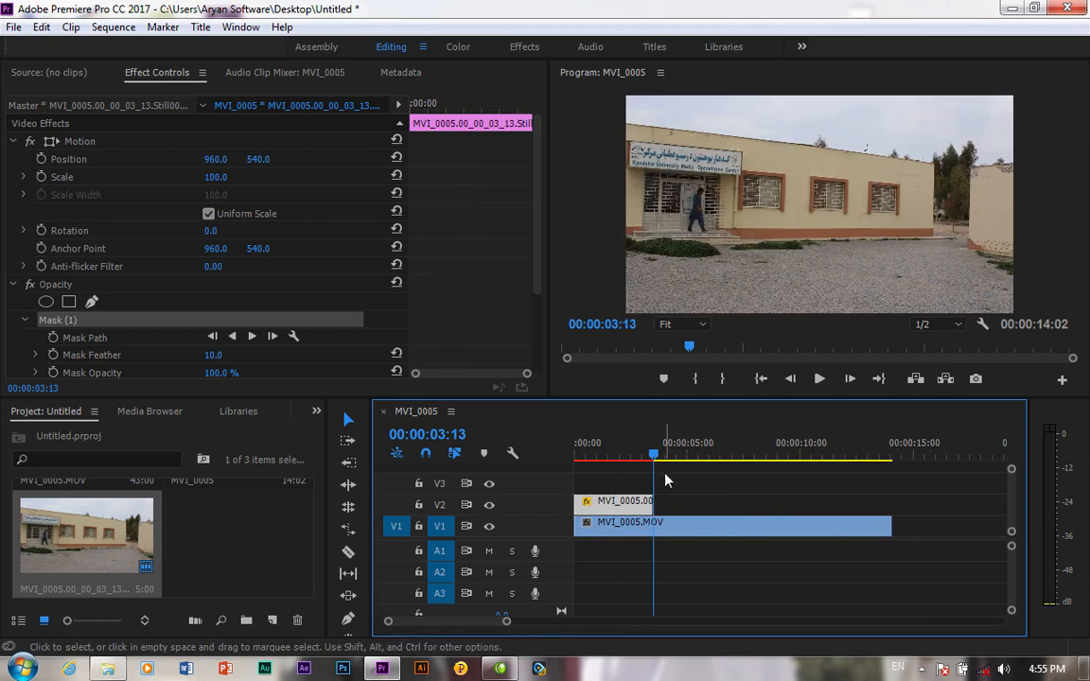
Play the sequence from the start in the maximized Program monitor to check how the first clone merges with the walking man
left_click(771, 255)
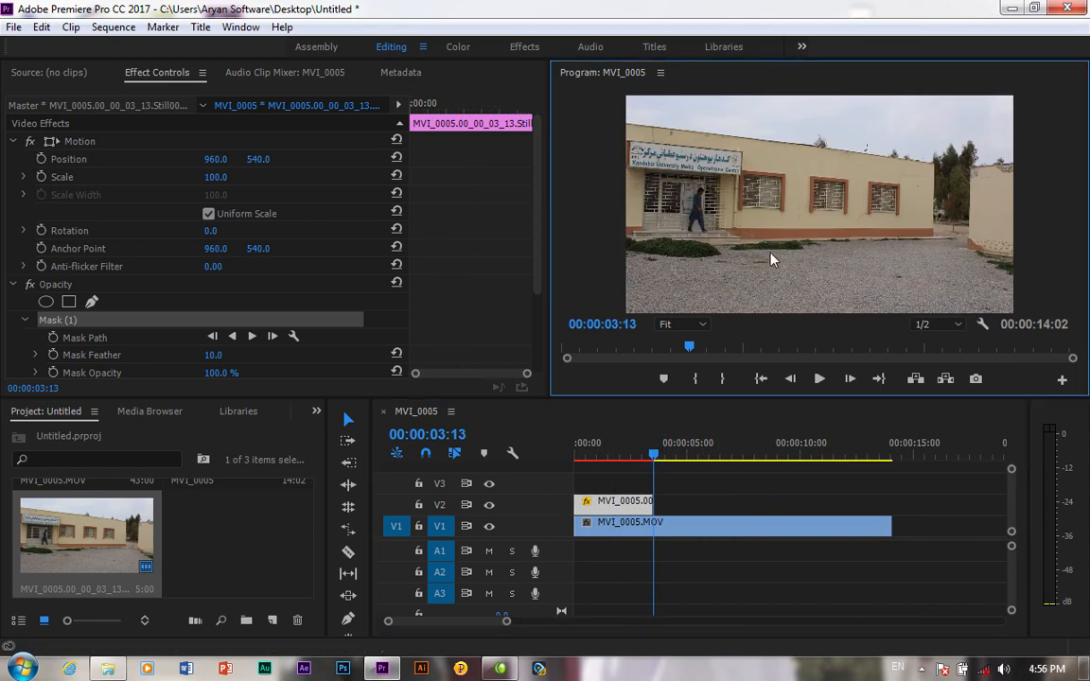
left_click(515, 455)
key("Home")
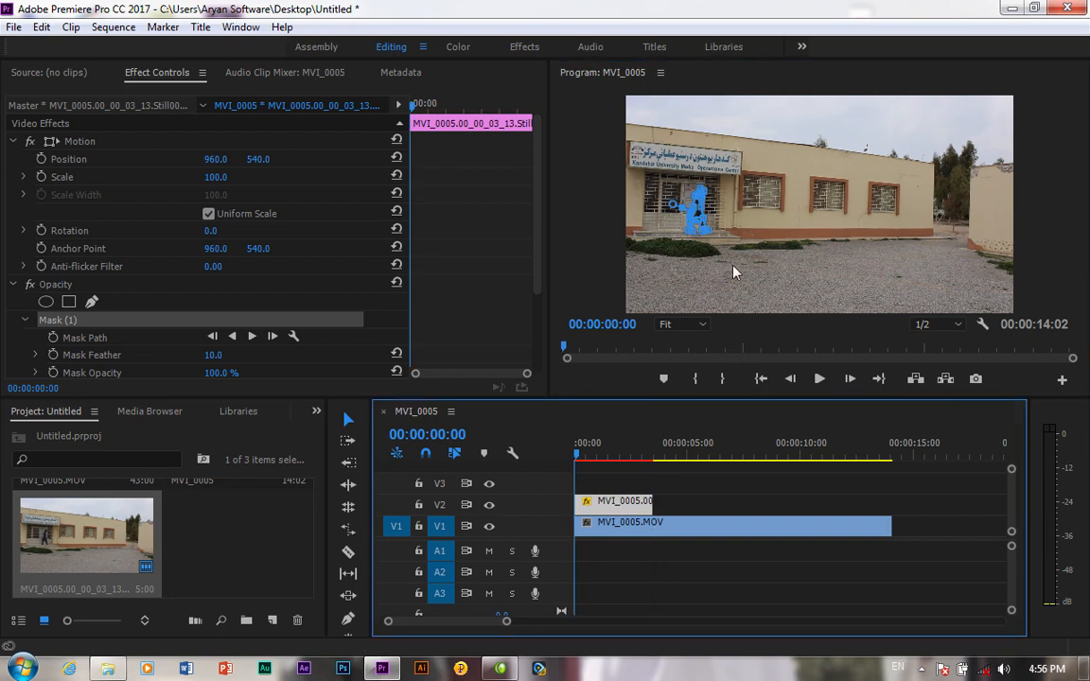
key("grave")
key("space")
key("space")
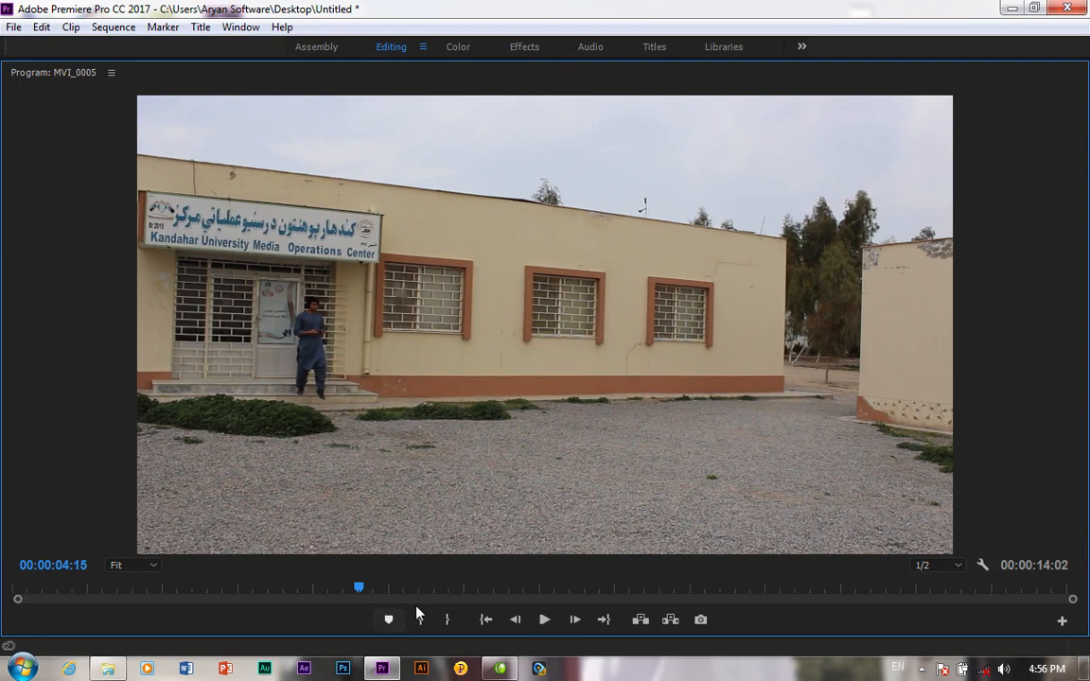
key("grave")
Export the frame at 00:00:07:10 as a BMP imported into the project and add it above the other clips
left_click_drag(628, 454, 742, 460)
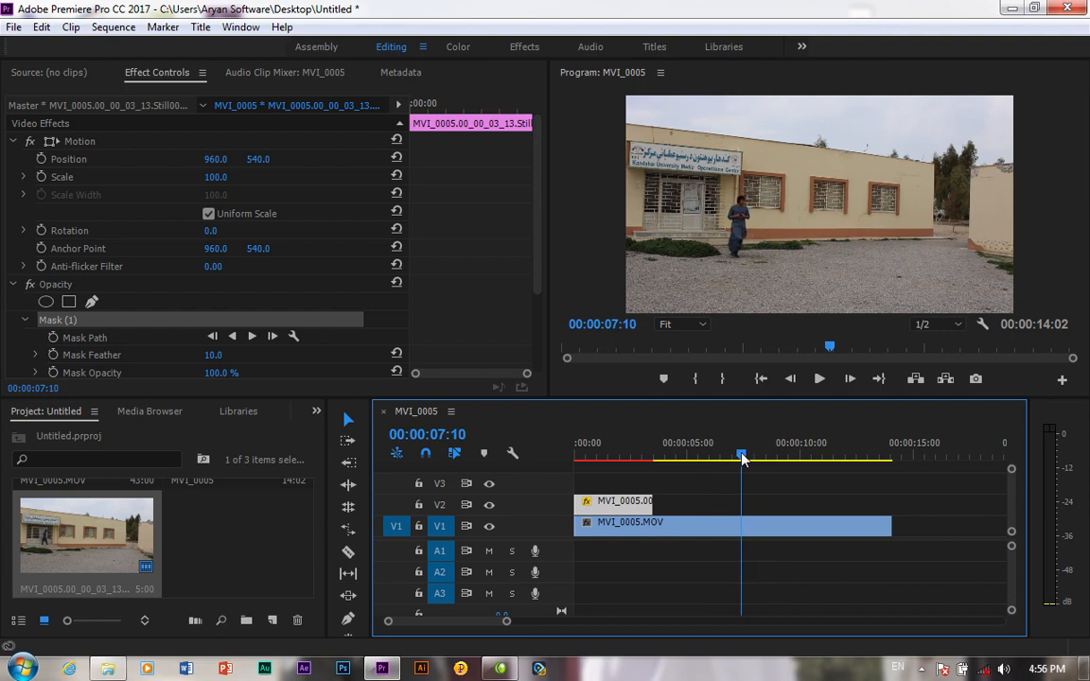
left_click(976, 378)
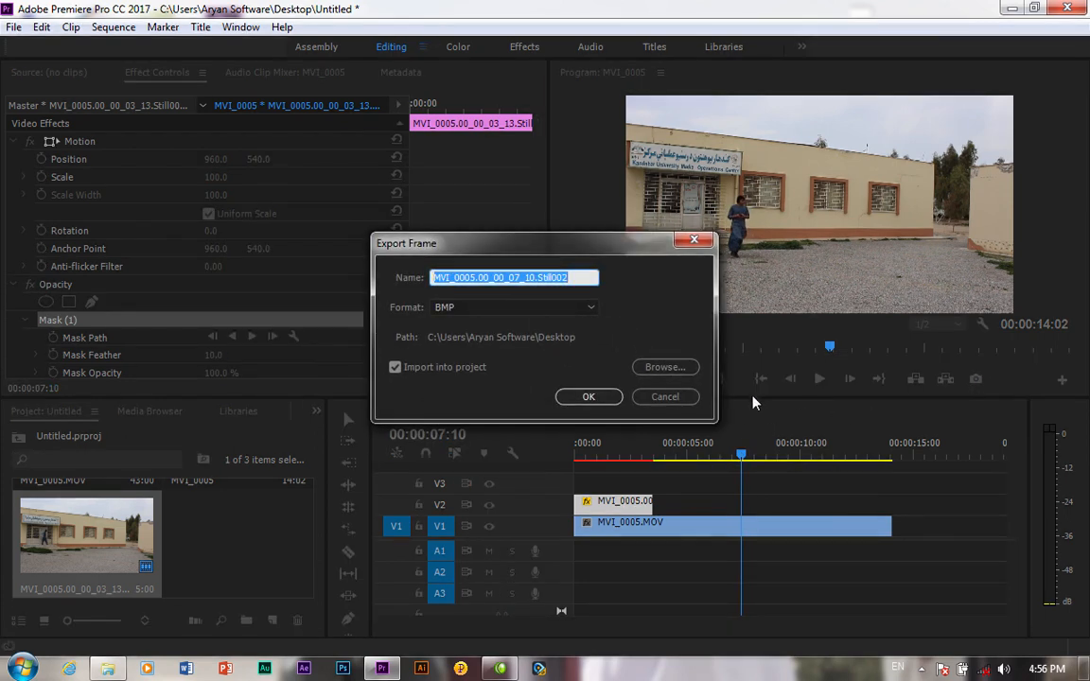
left_click(598, 395)
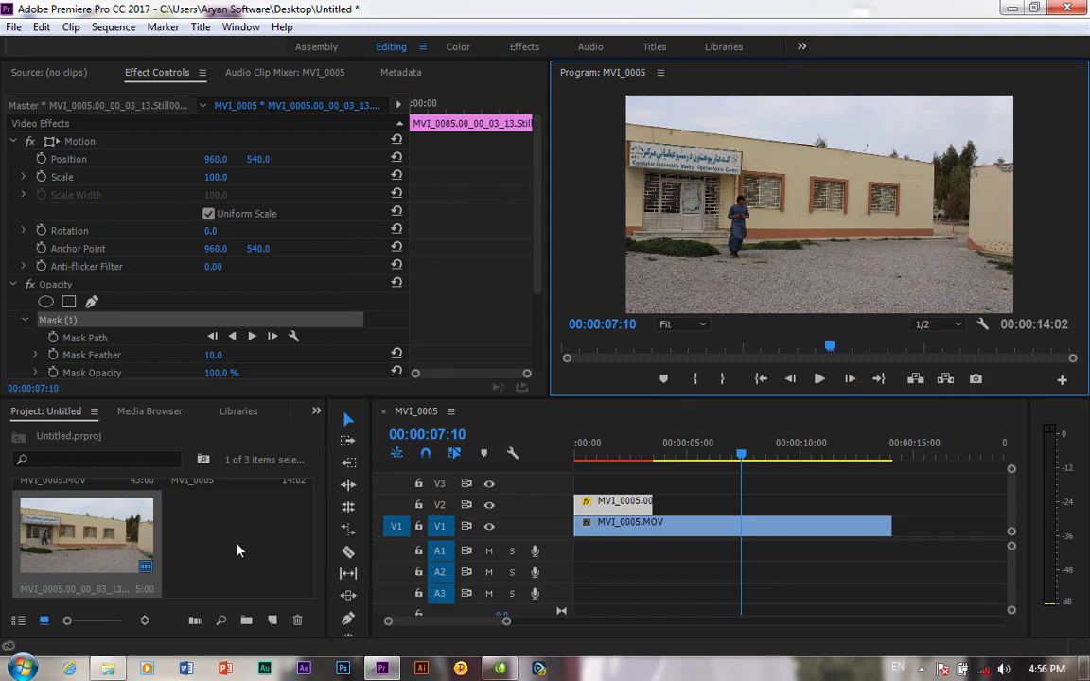
left_click_drag(236, 534, 748, 493)
left_click(761, 485)
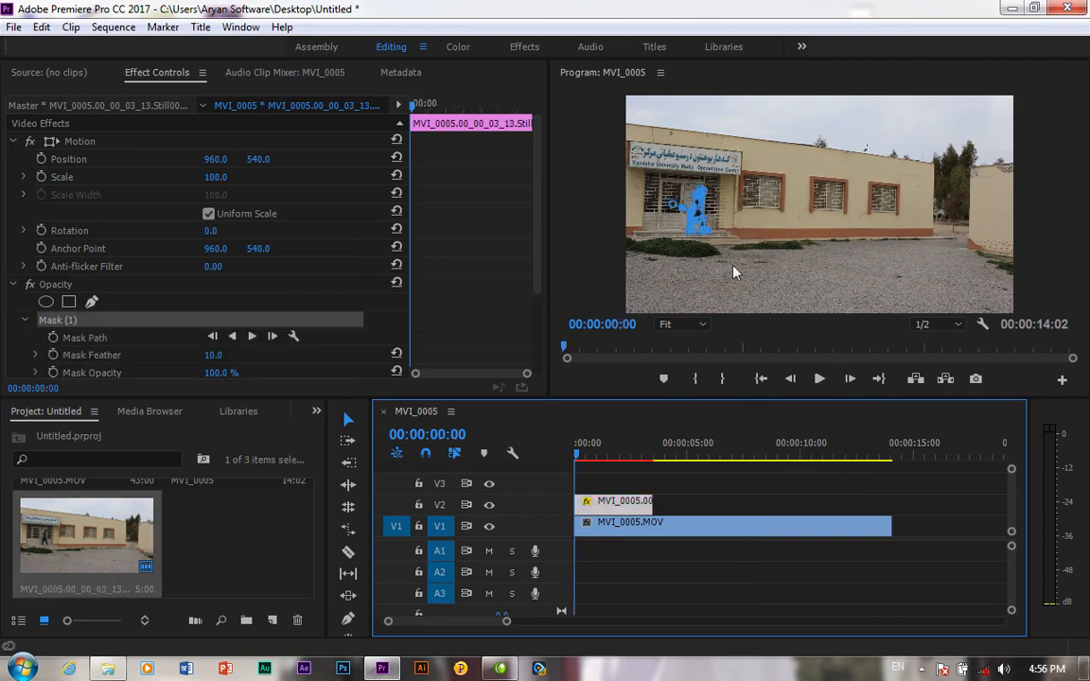
Replay the opening of the sequence in the maximized Program monitor to review the first clone
key("grave")
key("space")
key("grave")
Export the frame at 00:00:07:10 and place the imported still on V3 at that time
left_click_drag(633, 460, 743, 460)
key("ctrl+shift+e")
key("Return")
left_click_drag(231, 534, 757, 483)
left_click(756, 483)
Start a free-draw opacity mask on the V3 still, tracing from the man's shoe up the left edge of his legs
left_click(91, 300)
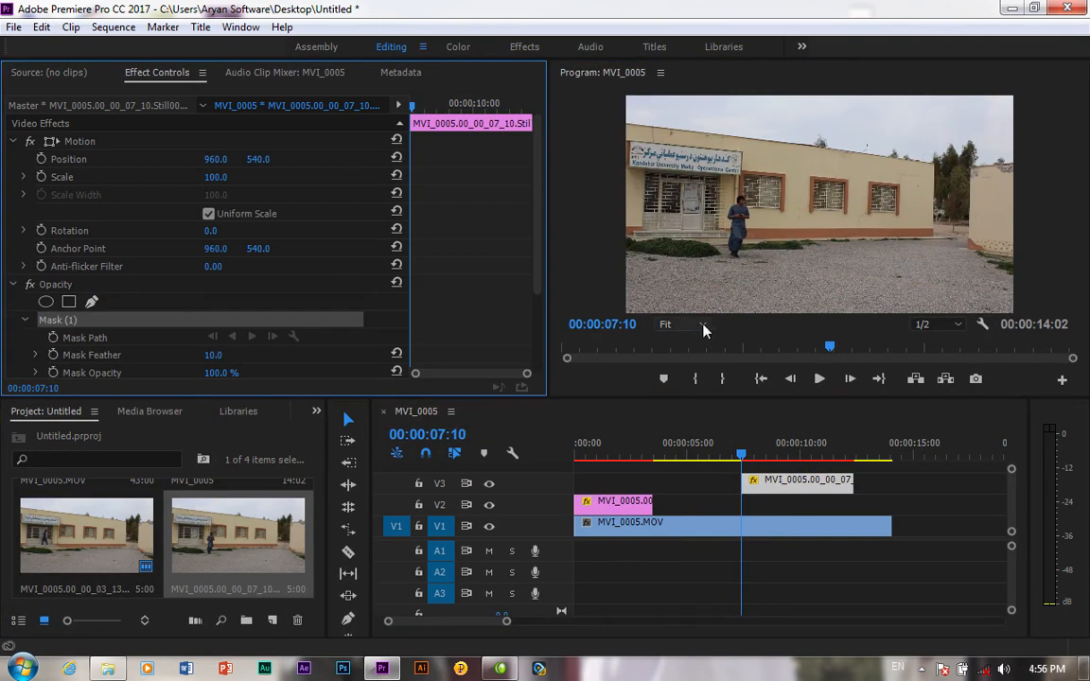
left_click(683, 323)
left_click(683, 442)
left_click_drag(832, 237, 737, 246)
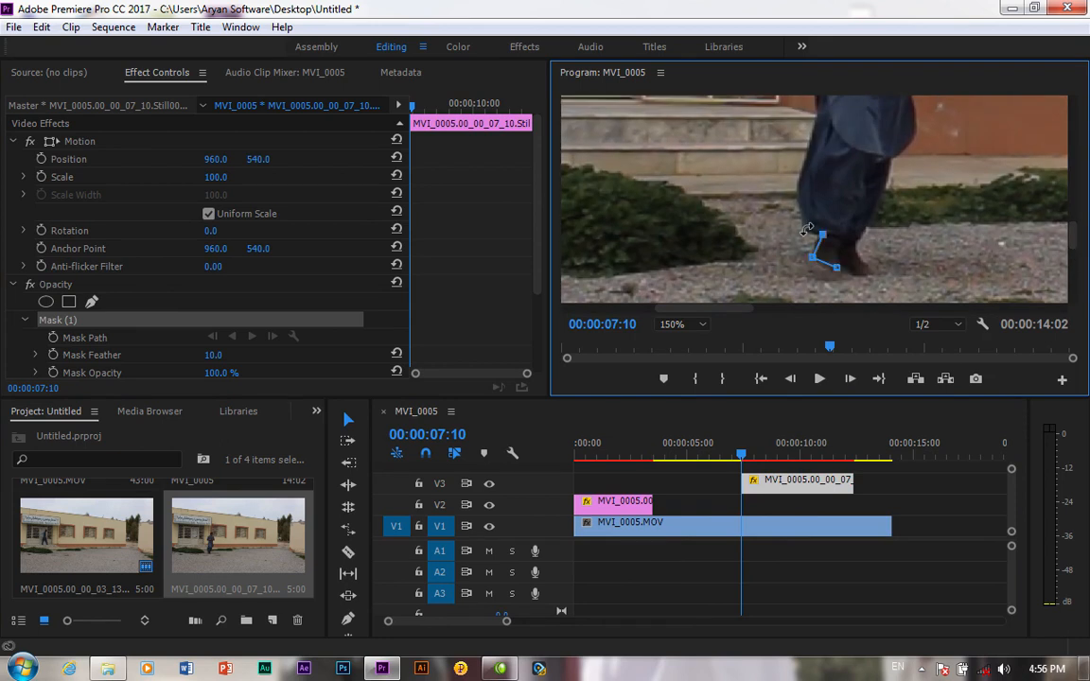
left_click_drag(799, 192, 799, 263)
left_click(797, 253)
left_click(816, 180)
Continue the mask path up the left side of the man's shirt and around his elbow to the shoulder
left_click_drag(824, 111, 821, 199)
left_click(821, 191)
left_click(795, 187)
left_click(813, 114)
scroll(1081, 214, "up", 2)
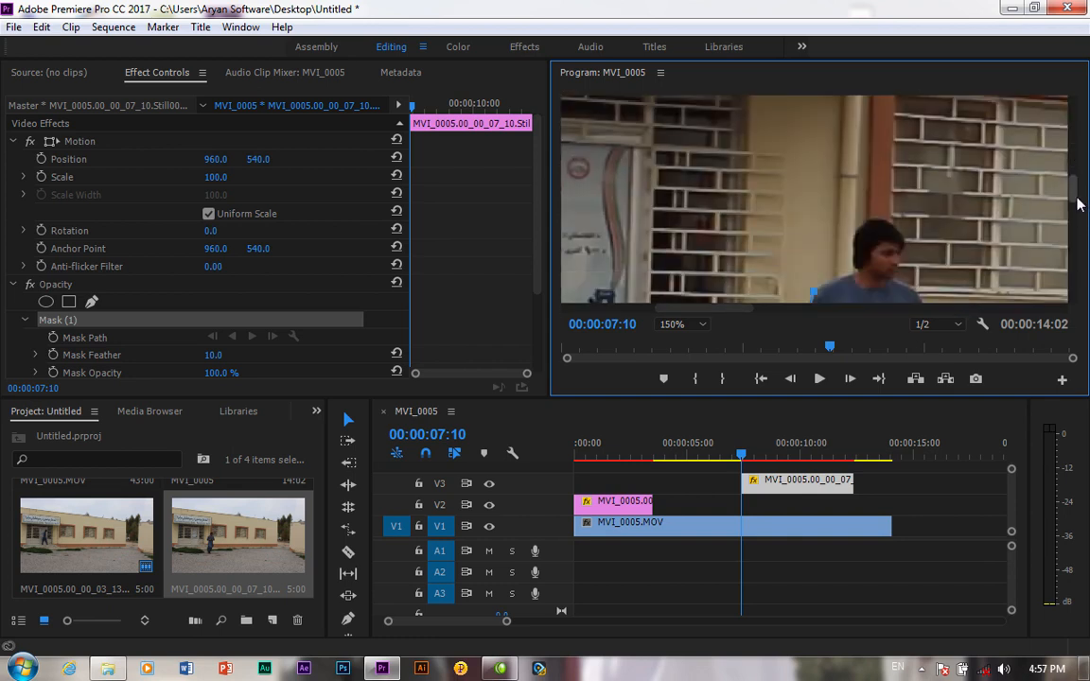
Trace the mask around the man's head and down his right-hand shoulder, arm and shirt edge
left_click_drag(882, 142, 899, 159)
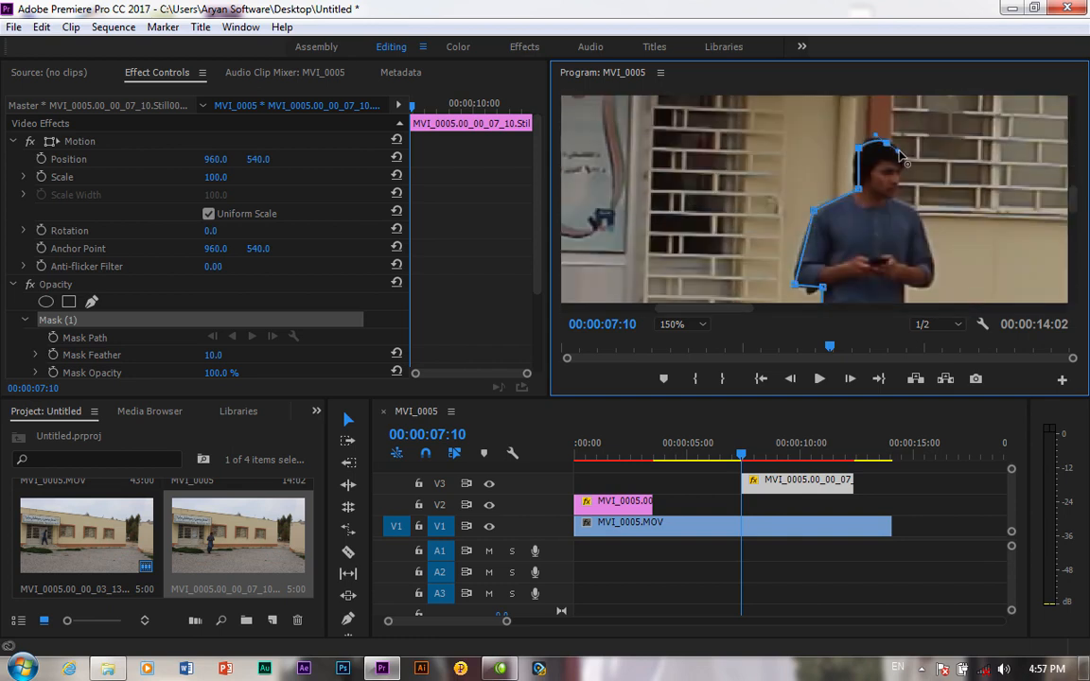
left_click(891, 200)
left_click(915, 208)
scroll(1079, 203, "down", 2)
left_click_drag(931, 152, 935, 157)
left_click(906, 214)
Trace the mask down the remaining leg edge to the shoe, close the path, and fit the preview to the monitor
scroll(882, 286, "down", 2)
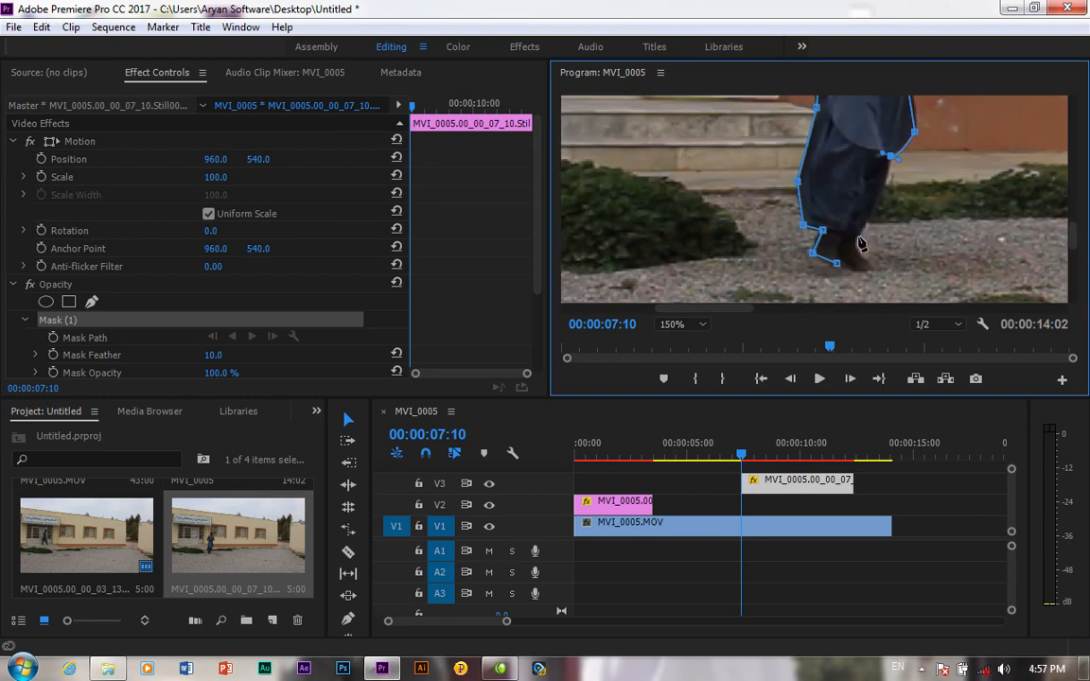
left_click(855, 238)
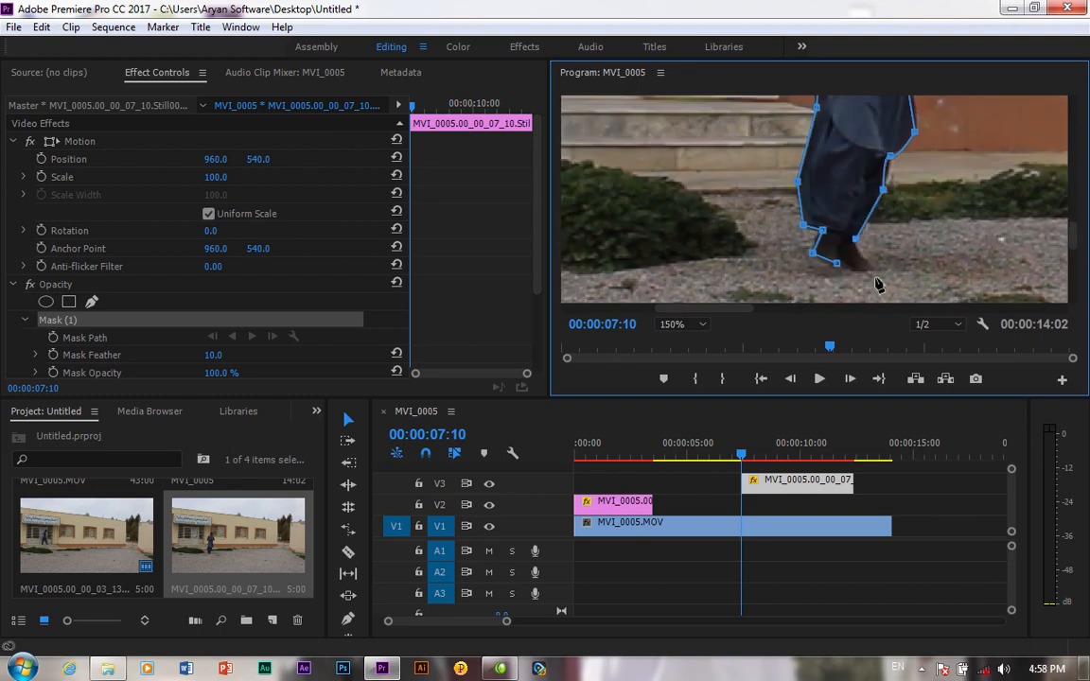
left_click(683, 323)
left_click(668, 340)
Extend the V3 still's start to the beginning of the sequence and trim its end to 00:00:07:10
left_click_drag(744, 483, 572, 484)
left_click_drag(851, 484, 742, 482)
key("equal")
key("equal")
key("equal")
key("equal")
key("minus")
key("minus")
key("minus")
key("minus")
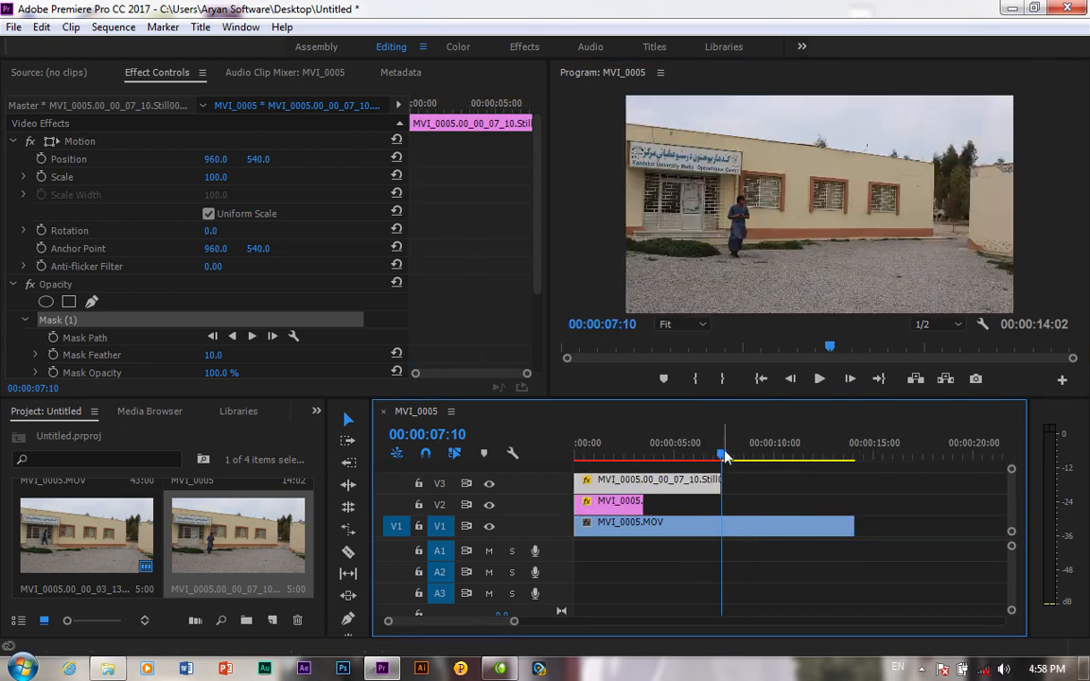
Play the sequence from the beginning to check both frozen clones together
key("Home")
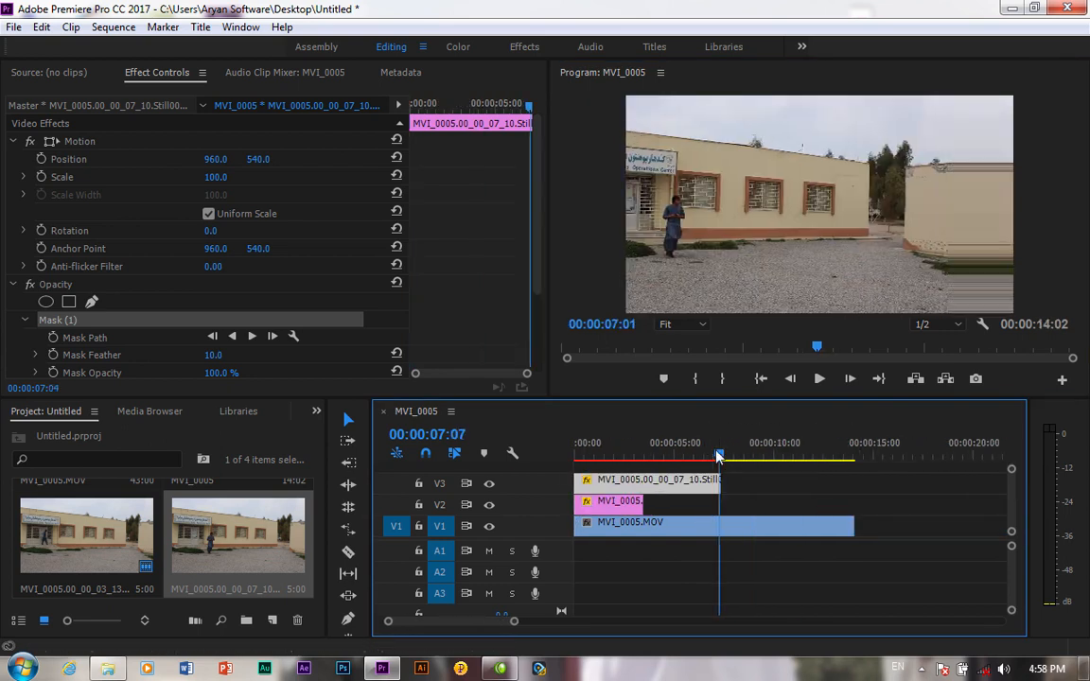
left_click(819, 379)
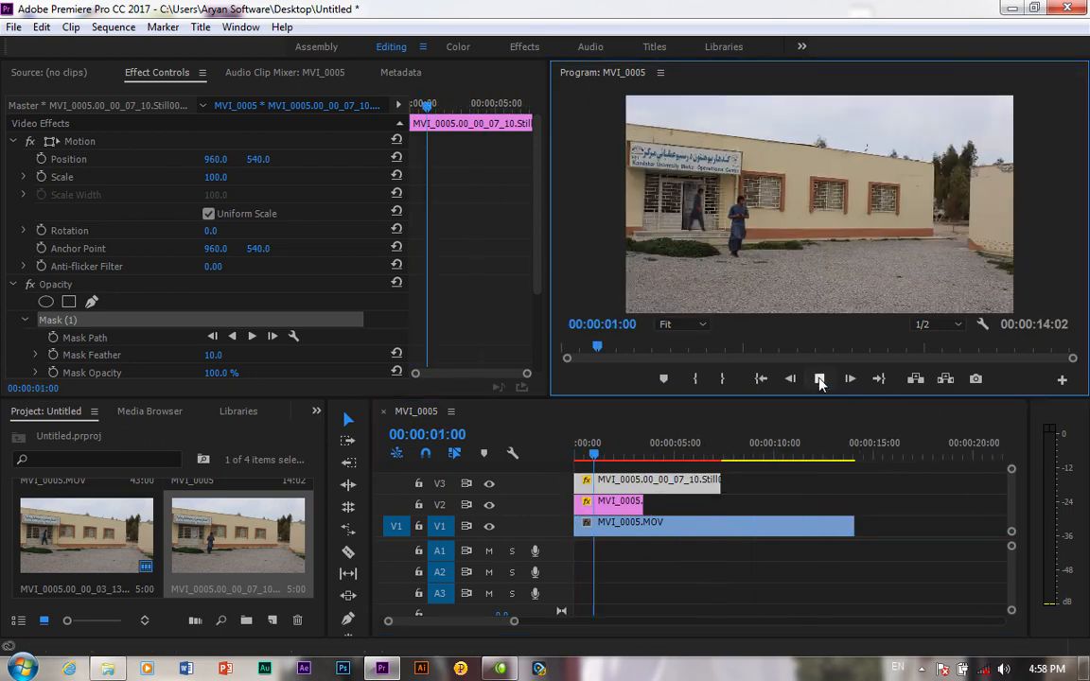
left_click(623, 460)
key("Home")
Export the frame at 00:00:11:14 and place the imported still on a new V4 track at that time
mouse_move(644, 502)
left_mouse_down()
mouse_move(671, 508)
mouse_move(644, 502)
left_mouse_up()
left_click_drag(662, 460, 807, 461)
key("ctrl+shift+e")
left_click(586, 394)
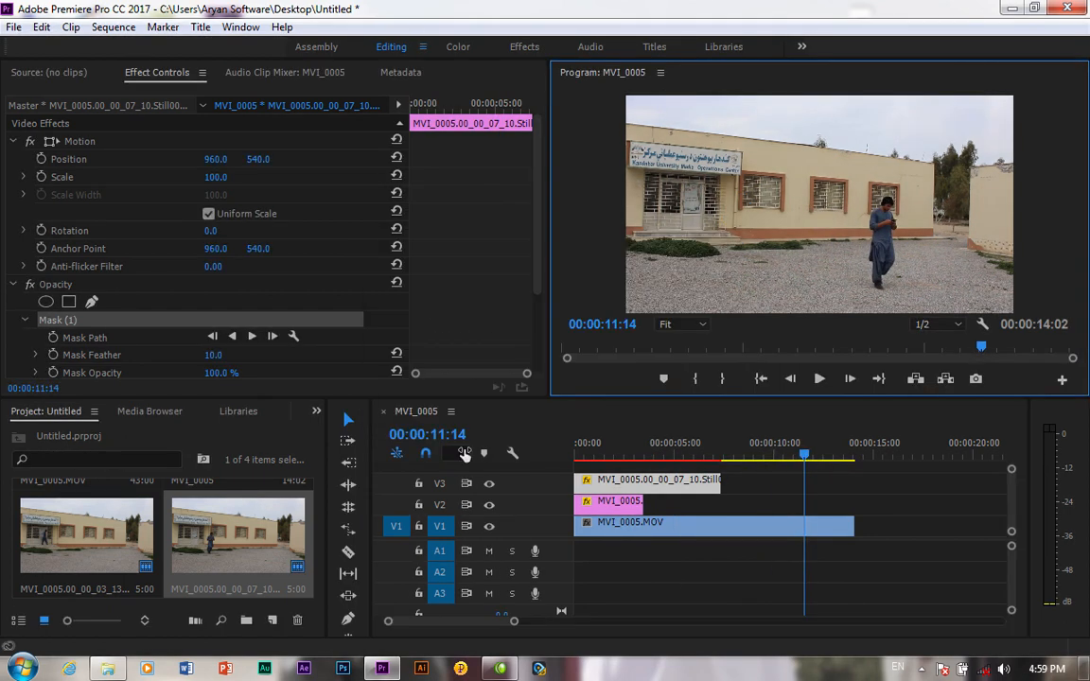
left_click_drag(89, 516, 833, 466)
scroll(926, 529, "up", 1)
Start a free-draw opacity mask on the V4 still, tracing the man's back edge from his ankle up to the elbow
left_click(852, 491)
left_click(681, 324)
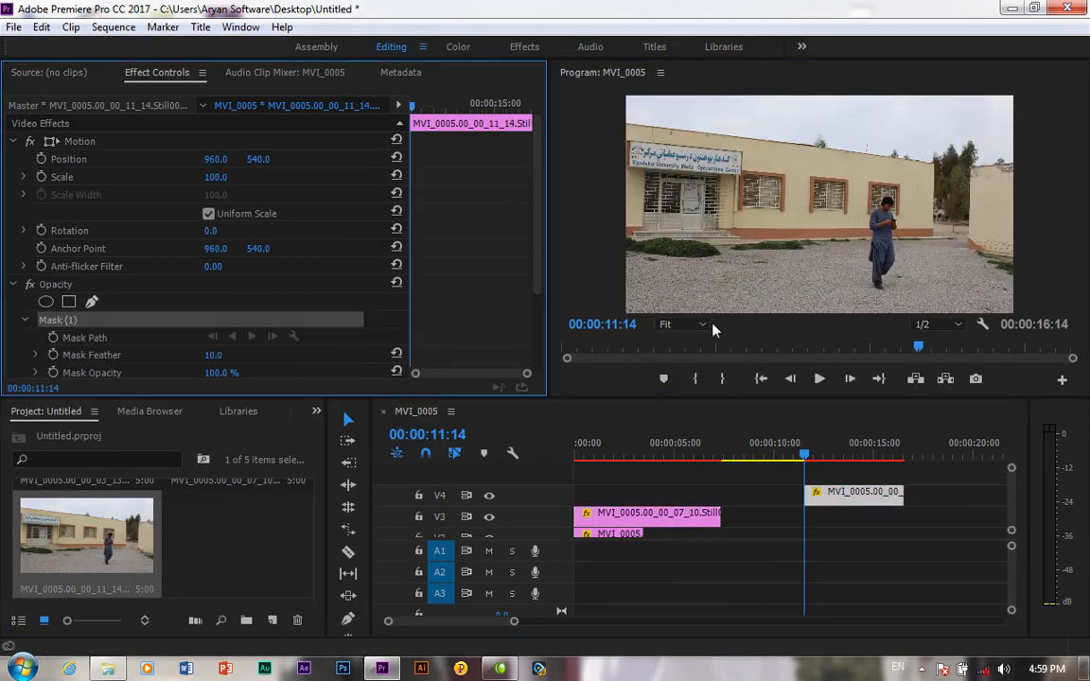
left_click(681, 444)
left_click_drag(1074, 199, 1078, 268)
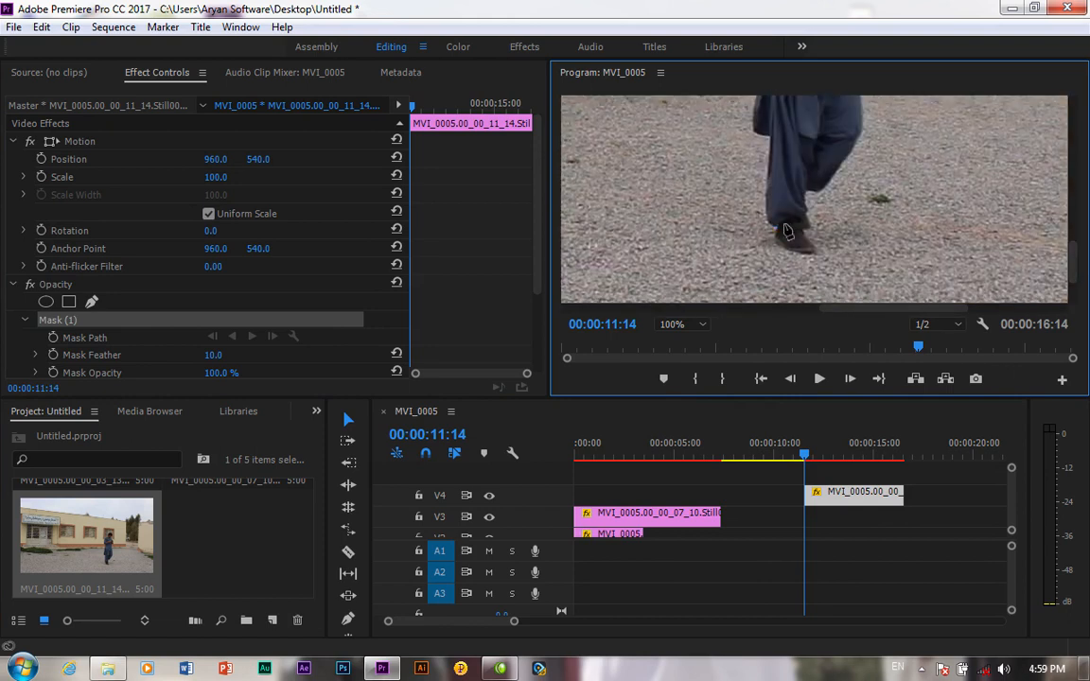
left_click(768, 132)
left_click_drag(1080, 262, 1076, 220)
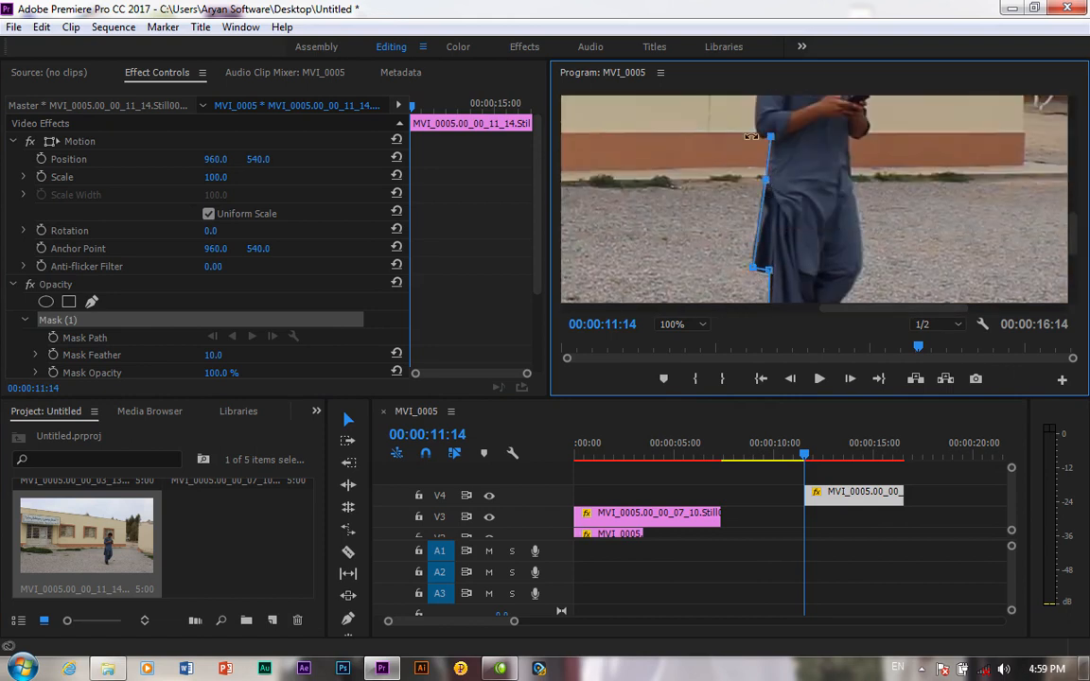
Extend the mask path up the man's arm and shoulder, around his head, and down past the phone and hands
scroll(747, 151, "up", 3)
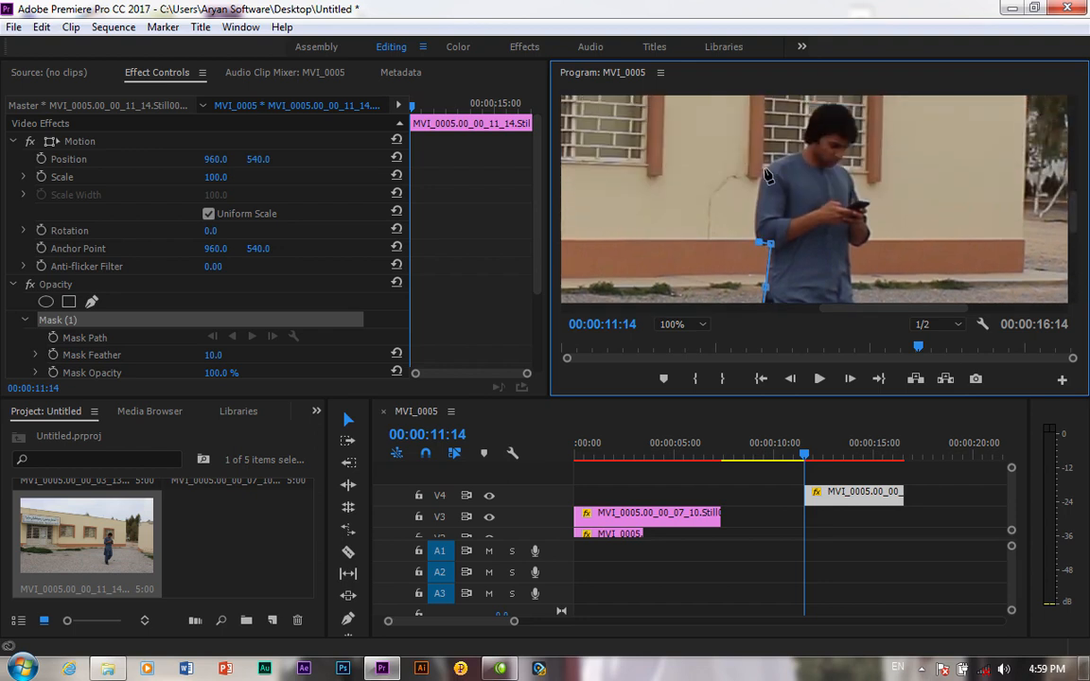
left_click_drag(766, 172, 782, 170)
left_click(815, 111)
left_click(850, 115)
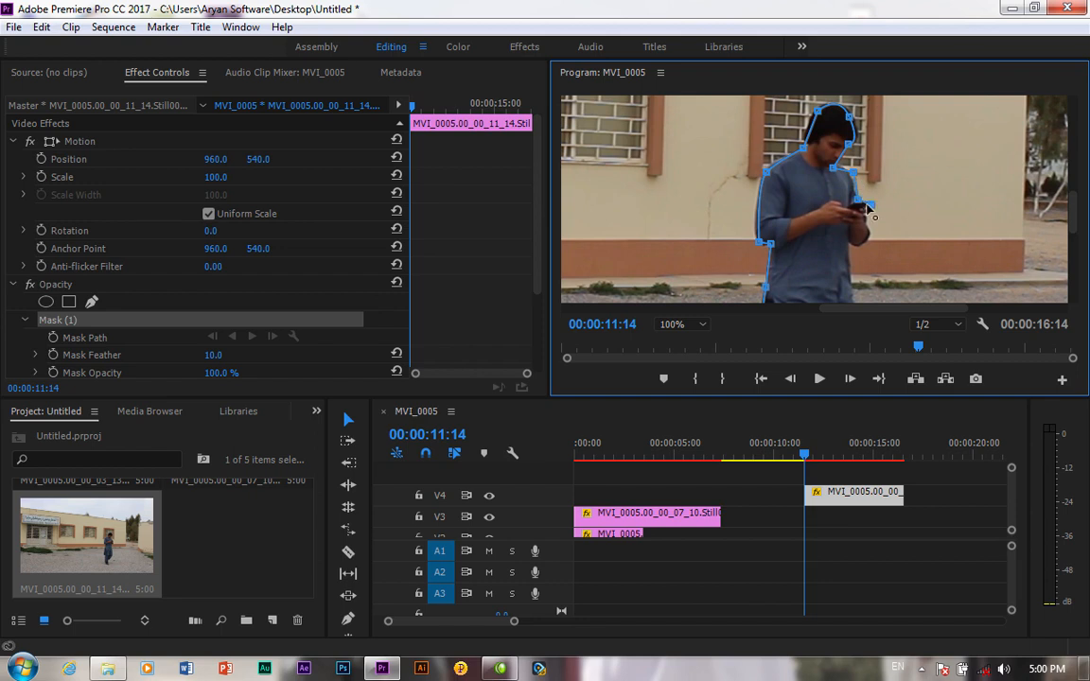
left_click(868, 235)
Trace the mask down the front of the man's shirt and bent leg to the toe of his shoe
scroll(848, 241, "down", 3)
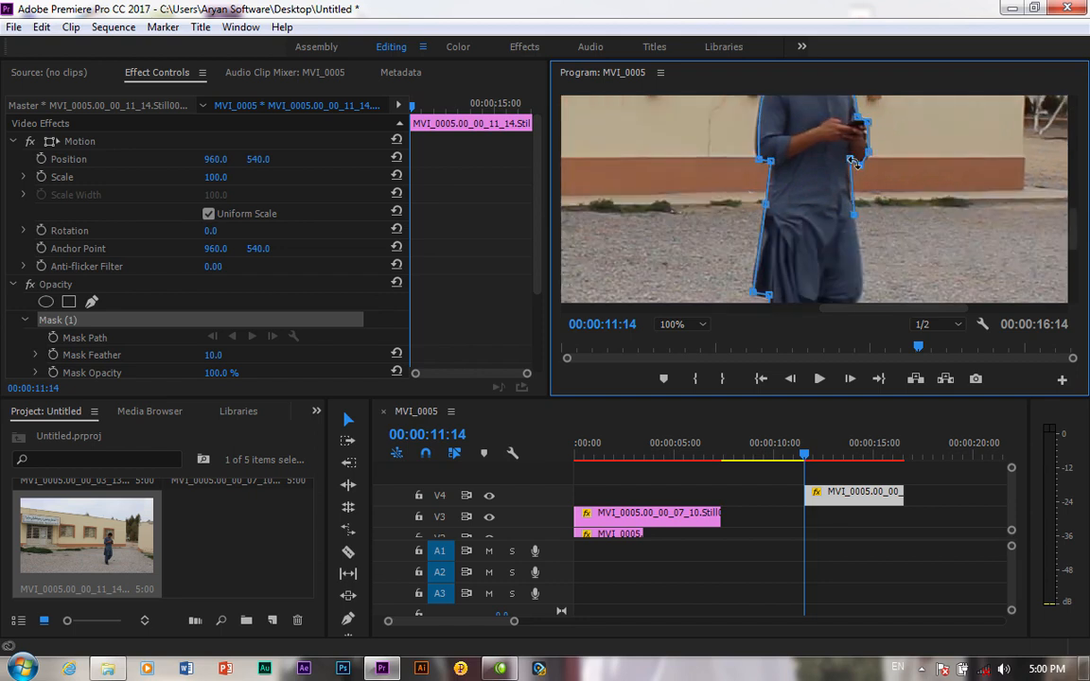
scroll(861, 277, "down", 3)
scroll(933, 250, "up", 2)
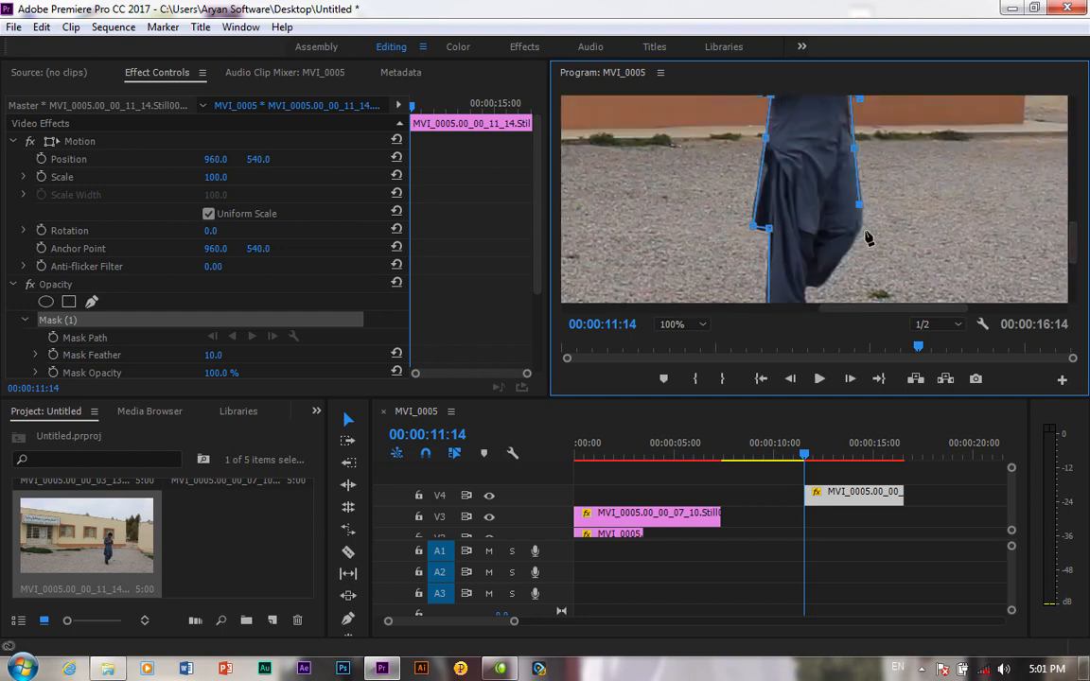
scroll(1037, 255, "down", 3)
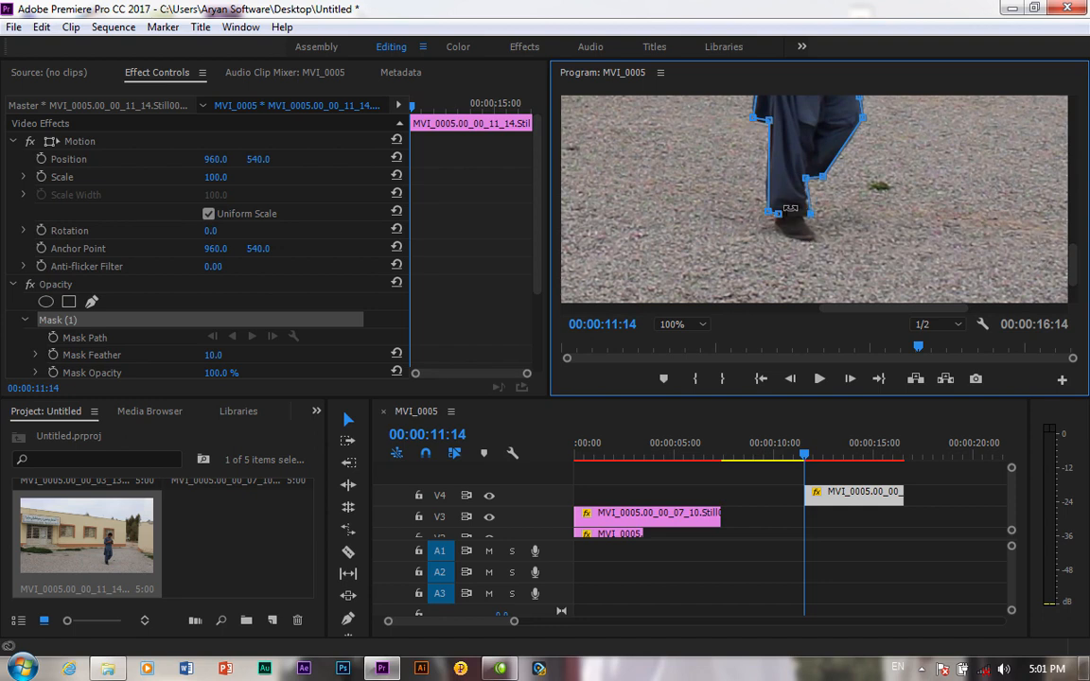
left_click_drag(785, 197, 802, 217)
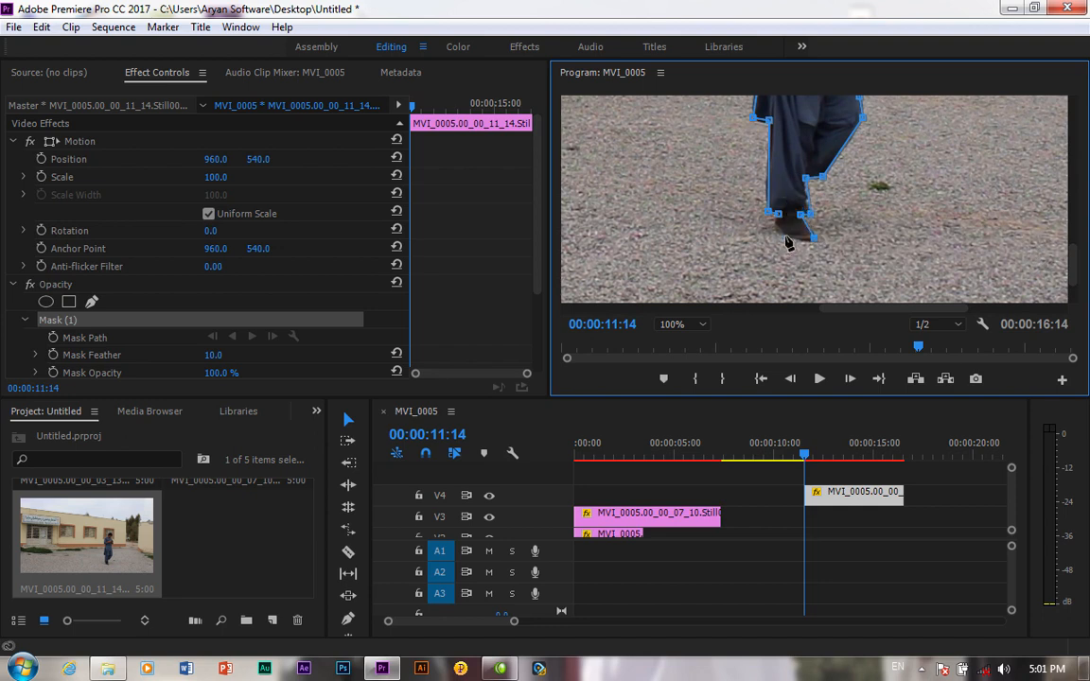